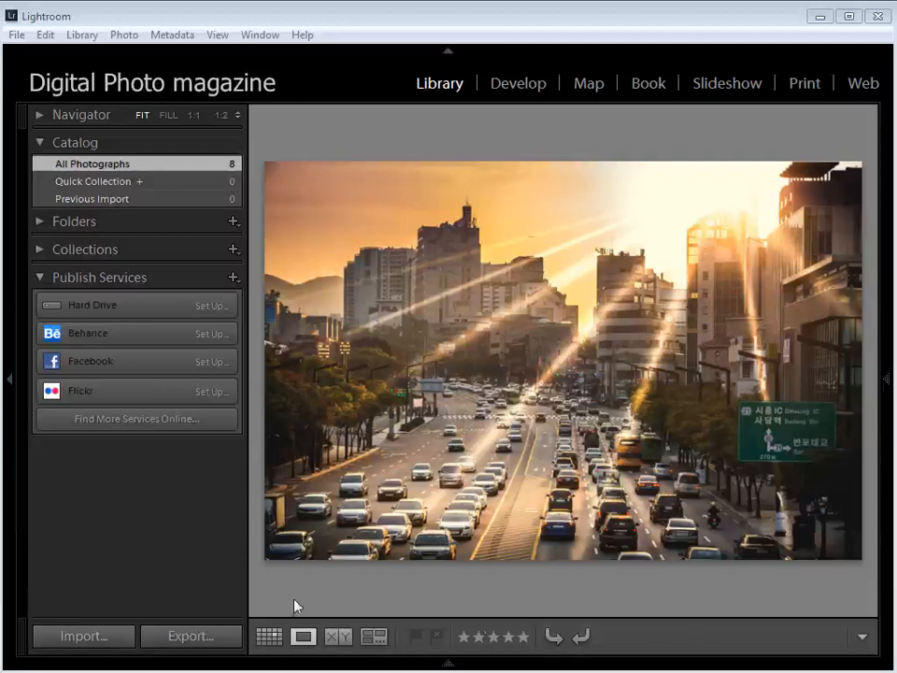
Import Seoul sunset.dng from the Start_Images folder on the desktop into the catalog
{"action": "left_click", "coordinate": [82, 645]}
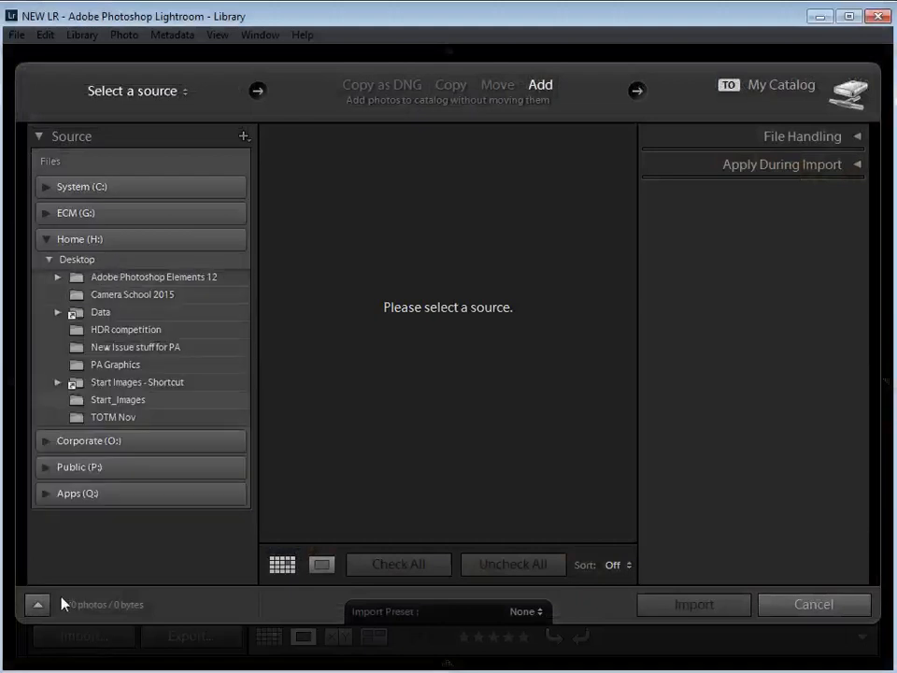
{"action": "left_click", "coordinate": [115, 402]}
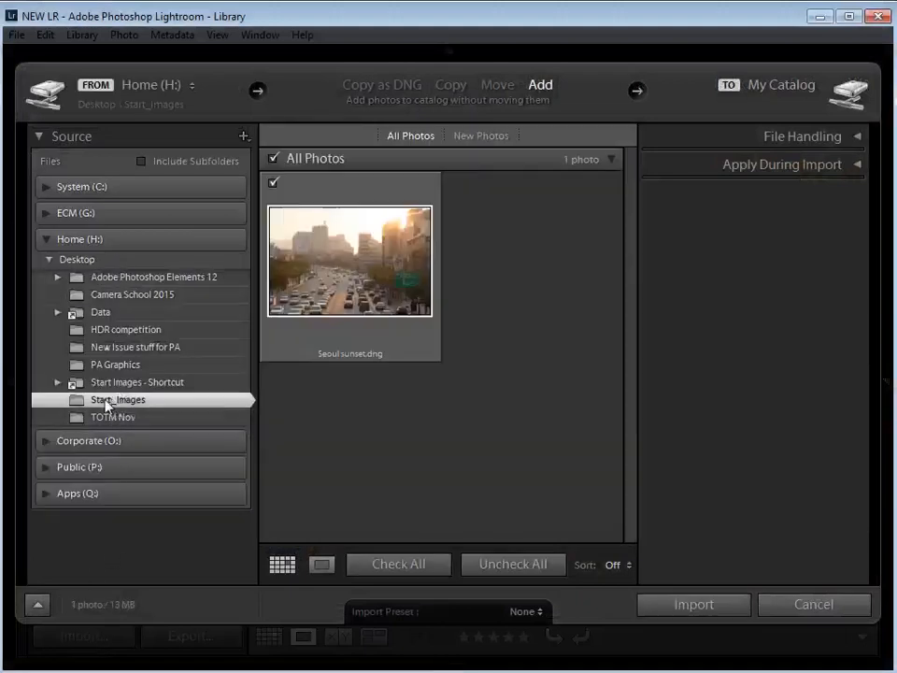
{"action": "mouse_move", "coordinate": [329, 296]}
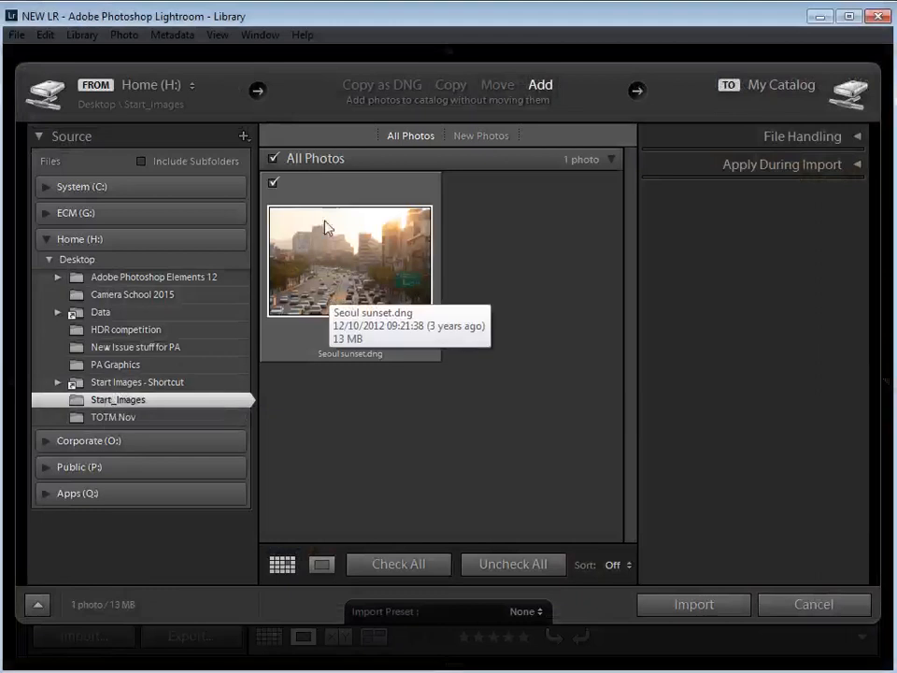
{"action": "left_click", "coordinate": [694, 605]}
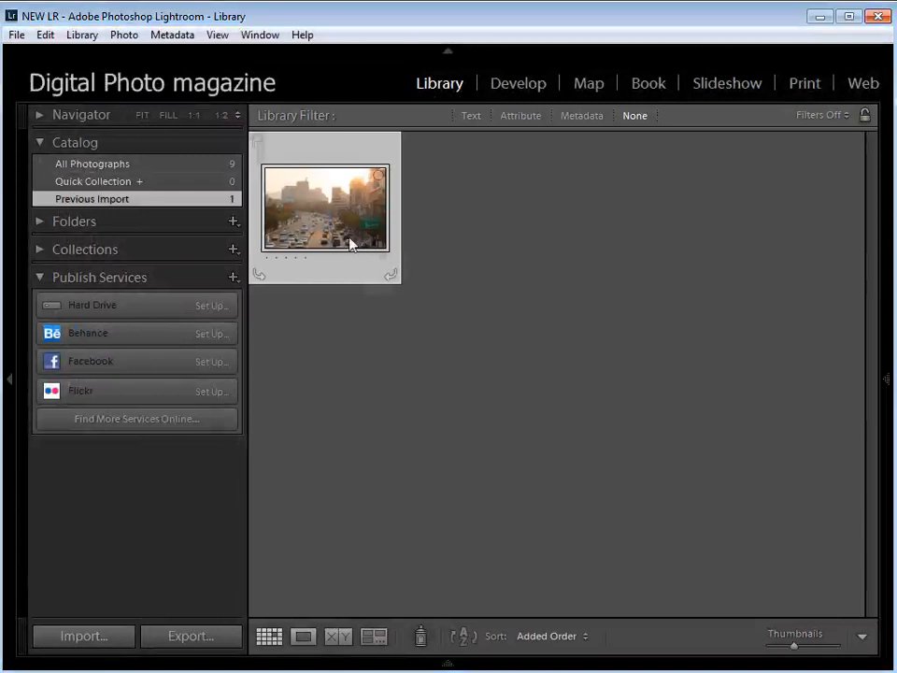
Open the imported photo for developing and enable lens profile corrections and chromatic aberration removal
{"action": "left_click", "coordinate": [514, 85]}
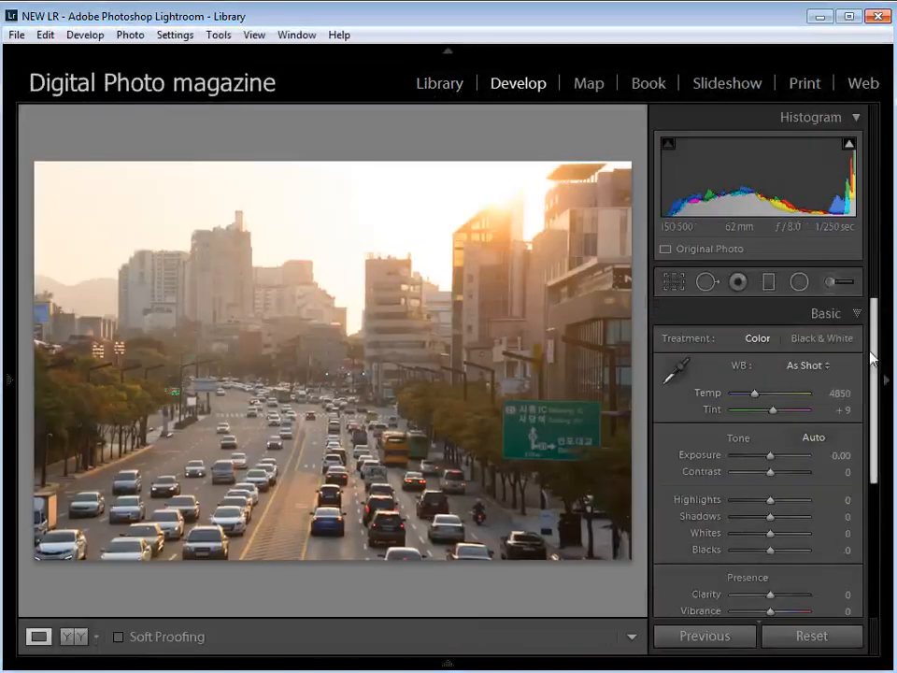
{"action": "left_click_drag", "start_coordinate": [873, 345], "coordinate": [879, 481]}
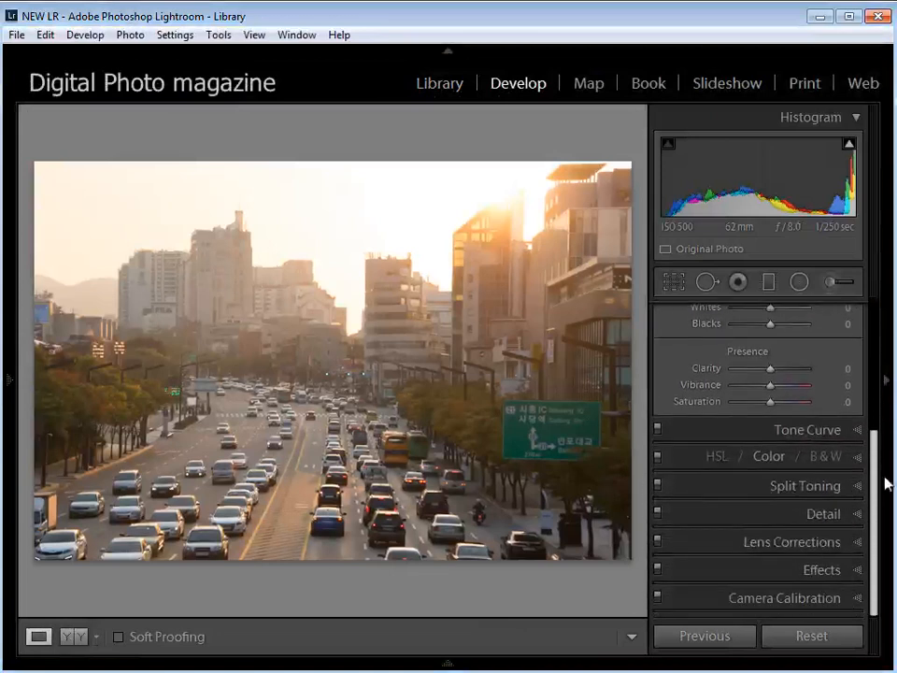
{"action": "left_click", "coordinate": [828, 544]}
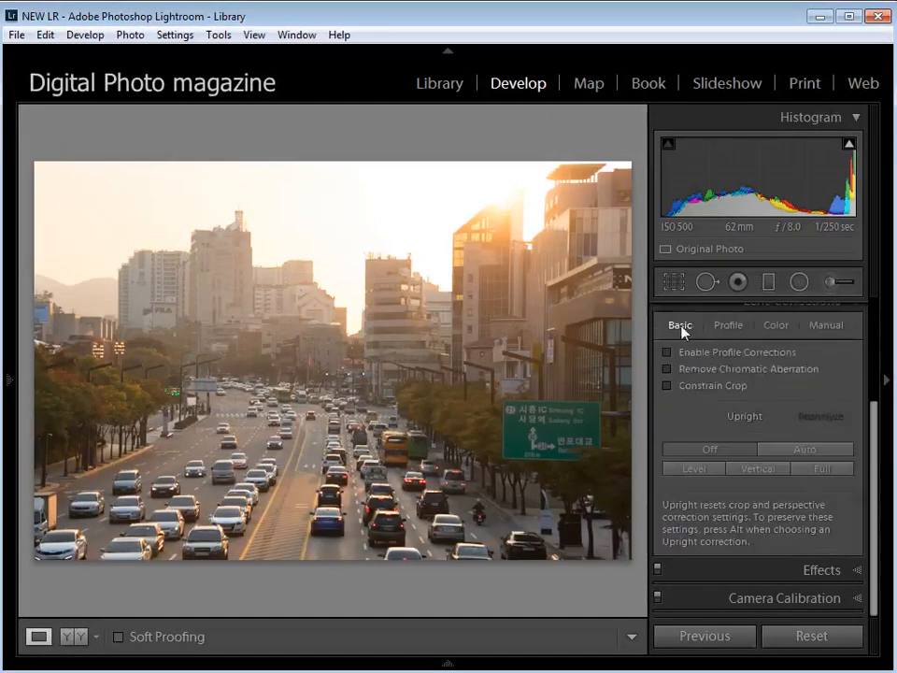
{"action": "left_click", "coordinate": [667, 352]}
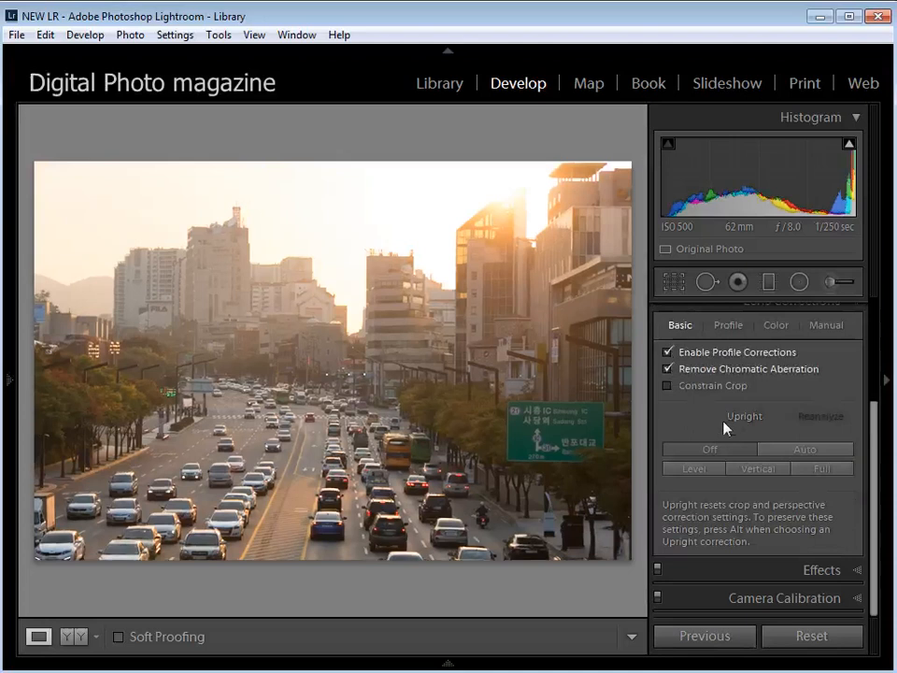
Choose the Adobe lens profile for the Nikon AF-S DX NIKKOR 18-200mm f/3.5-5.6G ED VR II and set its vignetting amount to 0
{"action": "left_click", "coordinate": [729, 327]}
{"action": "left_click", "coordinate": [790, 460]}
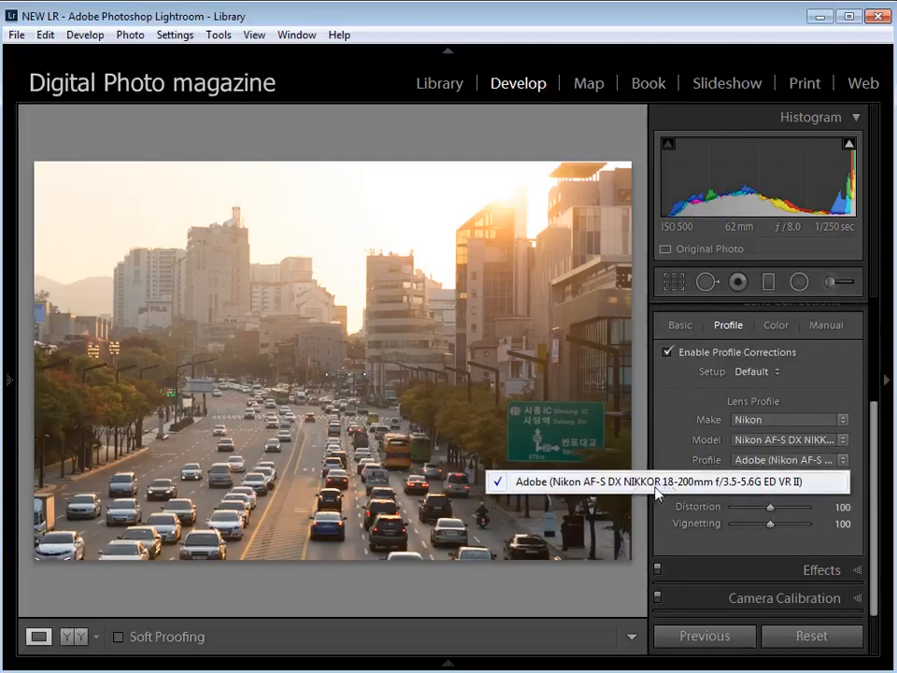
{"action": "left_click", "coordinate": [752, 482]}
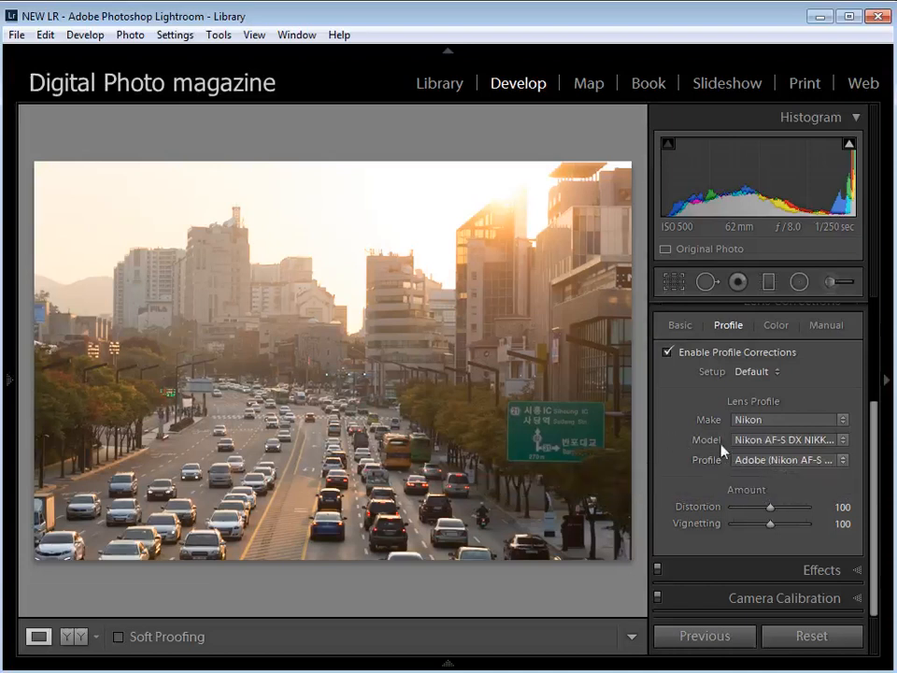
{"action": "left_click", "coordinate": [770, 446]}
{"action": "left_click", "coordinate": [787, 444]}
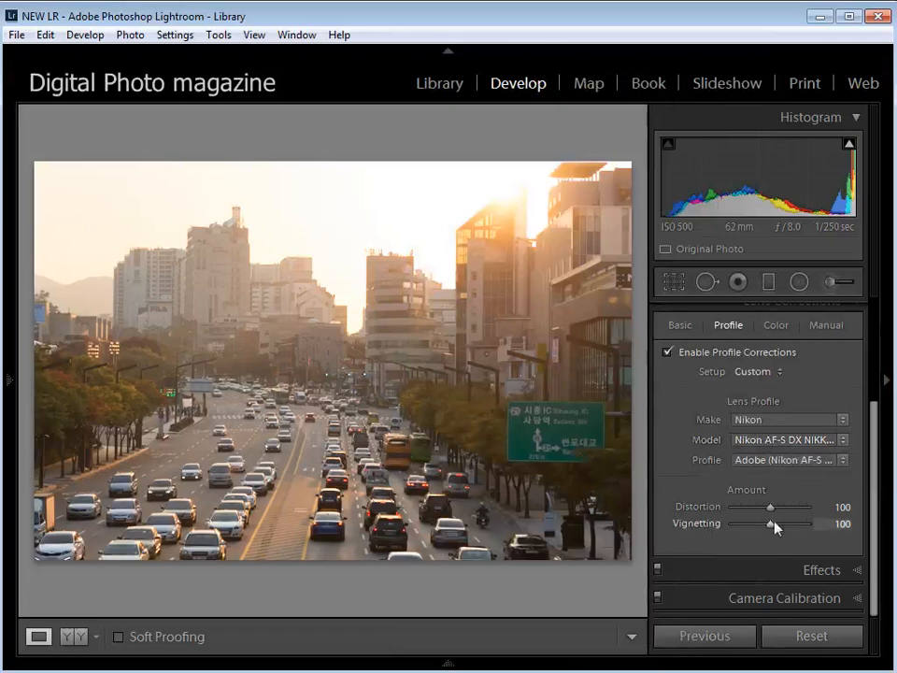
{"action": "left_click_drag", "start_coordinate": [774, 524], "coordinate": [717, 524]}
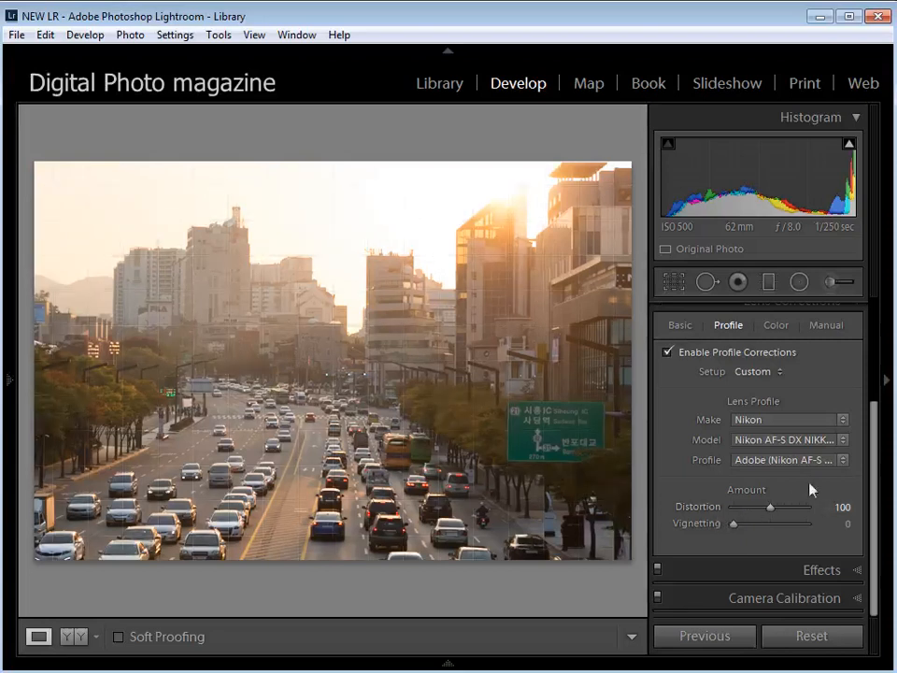
Set the photo's Exposure to −1.31, Contrast to +40, Highlights to −100 and Shadows to +100
{"action": "scroll", "coordinate": [875, 472], "scroll_direction": "up", "scroll_amount": 1}
{"action": "scroll", "coordinate": [875, 472], "scroll_direction": "up", "scroll_amount": 3}
{"action": "left_click", "coordinate": [826, 313]}
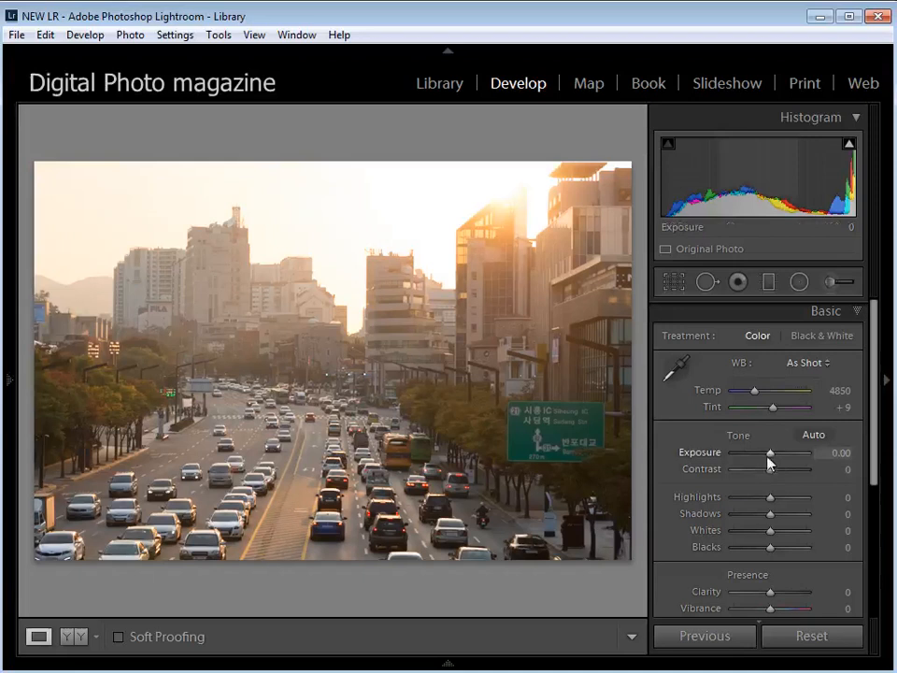
{"action": "left_click_drag", "start_coordinate": [770, 458], "coordinate": [764, 485]}
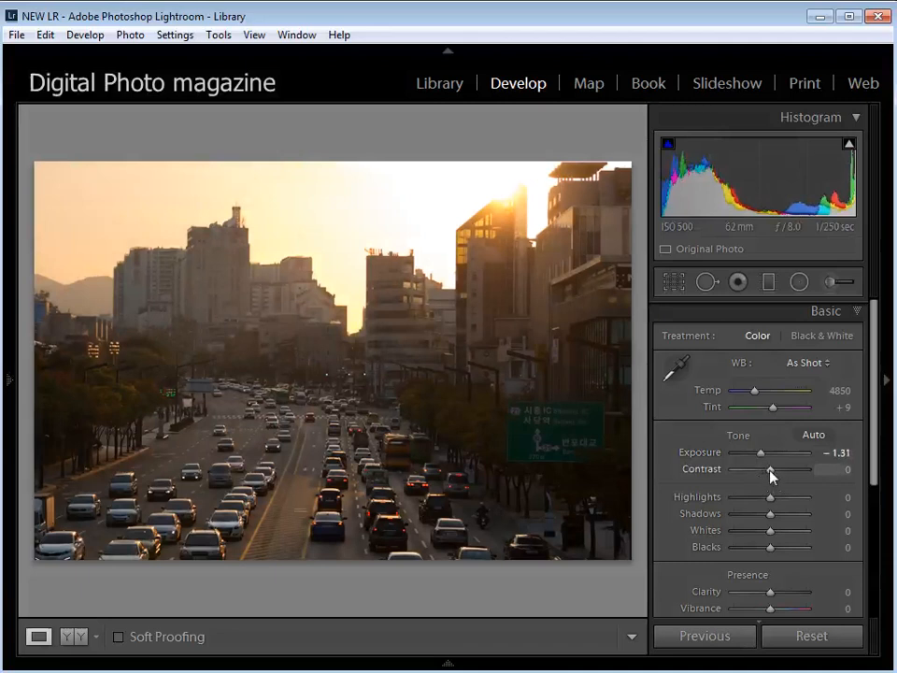
{"action": "left_click_drag", "start_coordinate": [770, 469], "coordinate": [786, 473]}
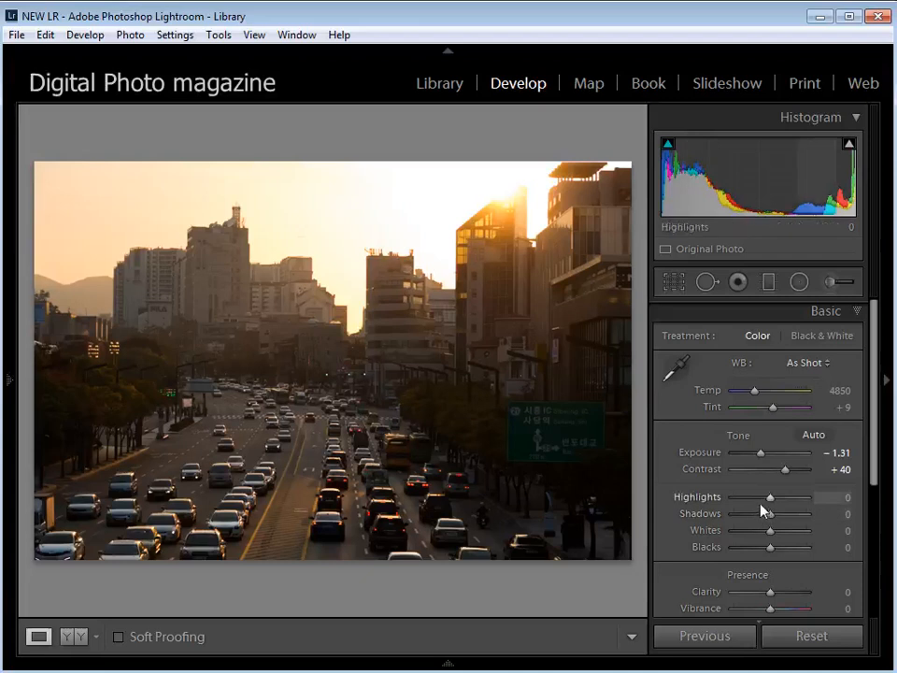
{"action": "left_click_drag", "start_coordinate": [770, 496], "coordinate": [808, 519]}
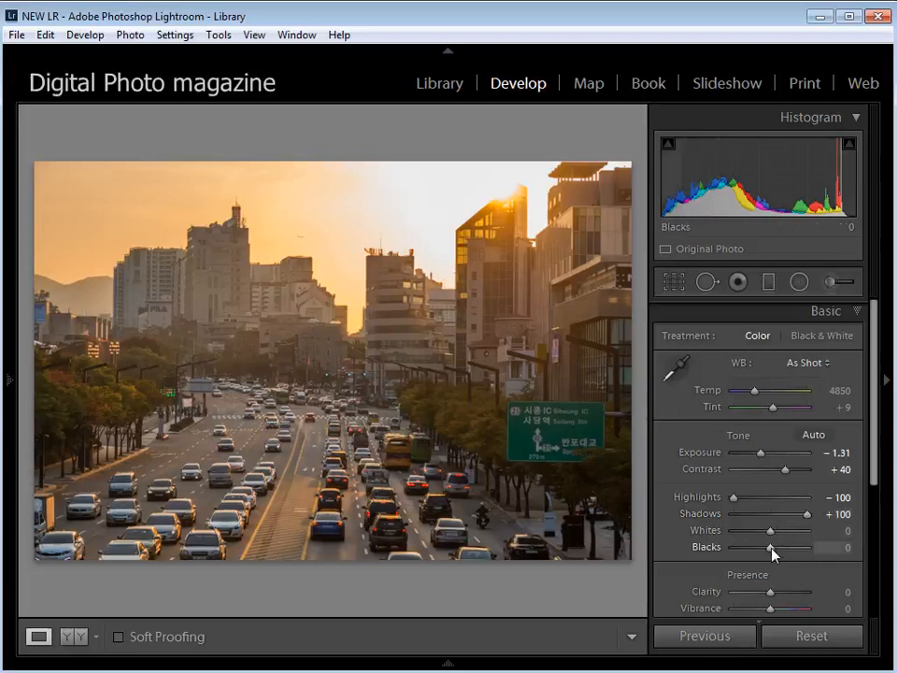
Set Whites to +33 and Blacks to −24, using the clipping preview to judge the whites
{"action": "key", "text": "alt"}
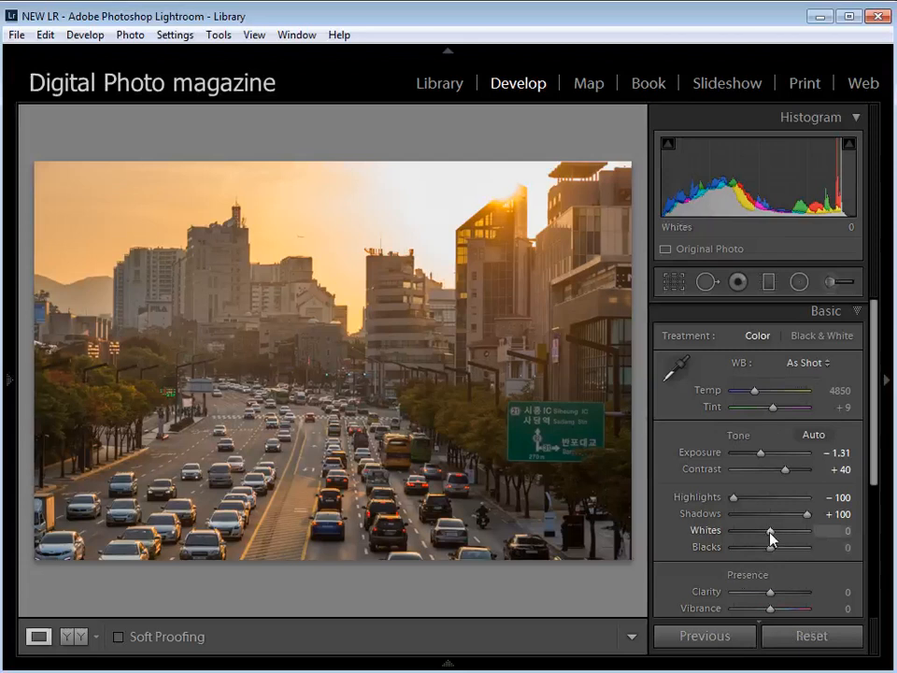
{"action": "key", "text": "alt"}
{"action": "left_click_drag", "start_coordinate": [770, 533], "coordinate": [797, 535]}
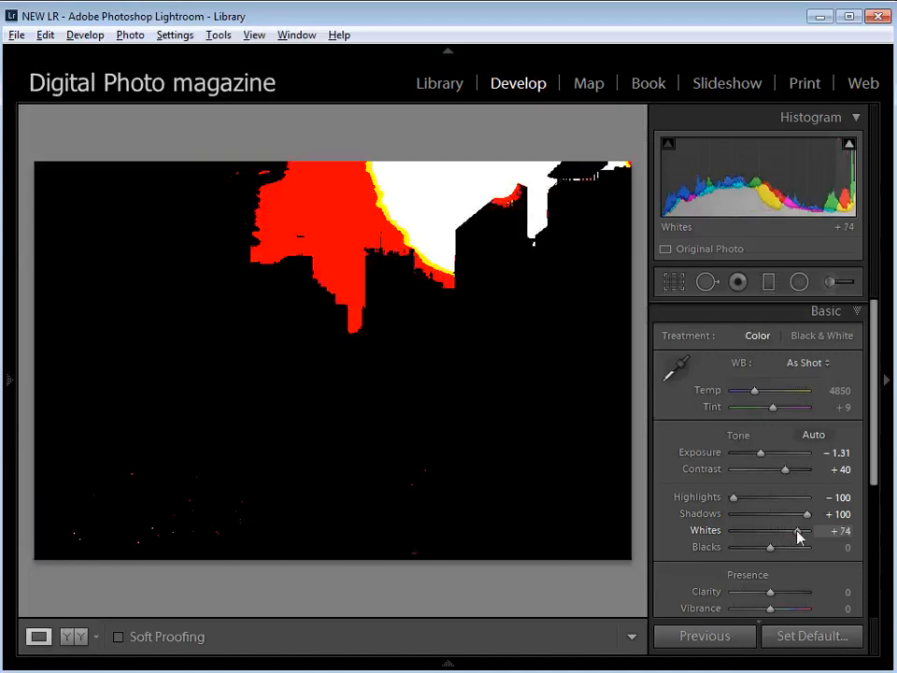
{"action": "left_click_drag", "start_coordinate": [799, 535], "coordinate": [783, 534]}
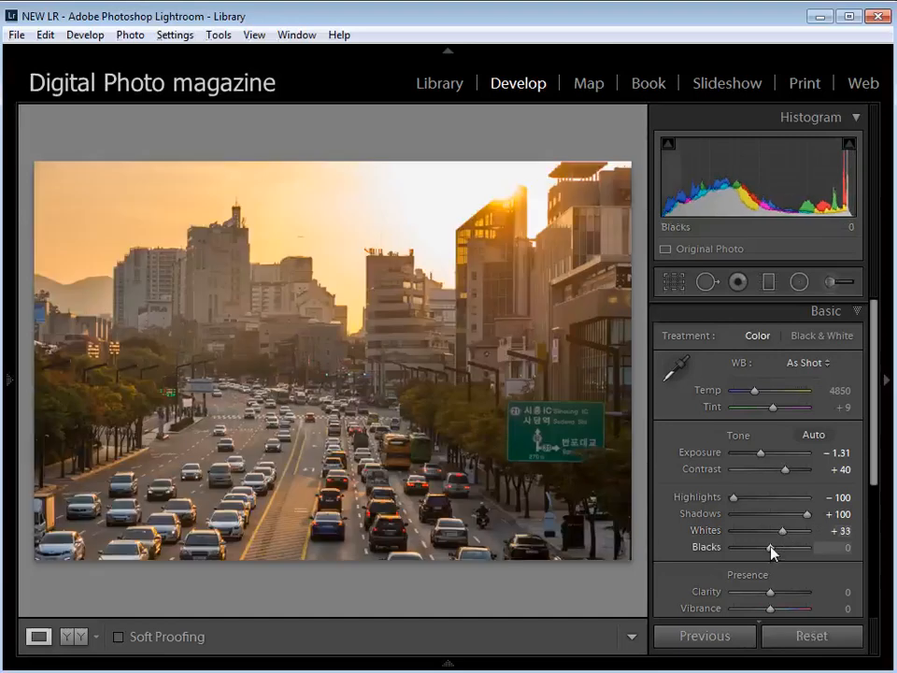
{"action": "left_click_drag", "start_coordinate": [772, 552], "coordinate": [761, 548]}
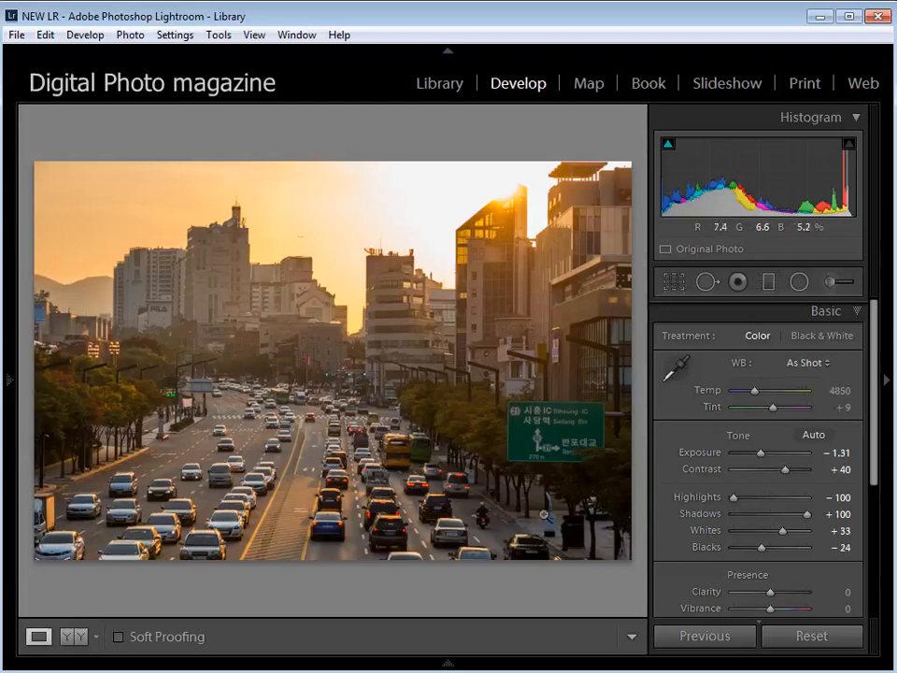
Set the photo's Clarity to +79, Vibrance to +38 and Saturation to −10
{"action": "left_click_drag", "start_coordinate": [879, 417], "coordinate": [881, 455]}
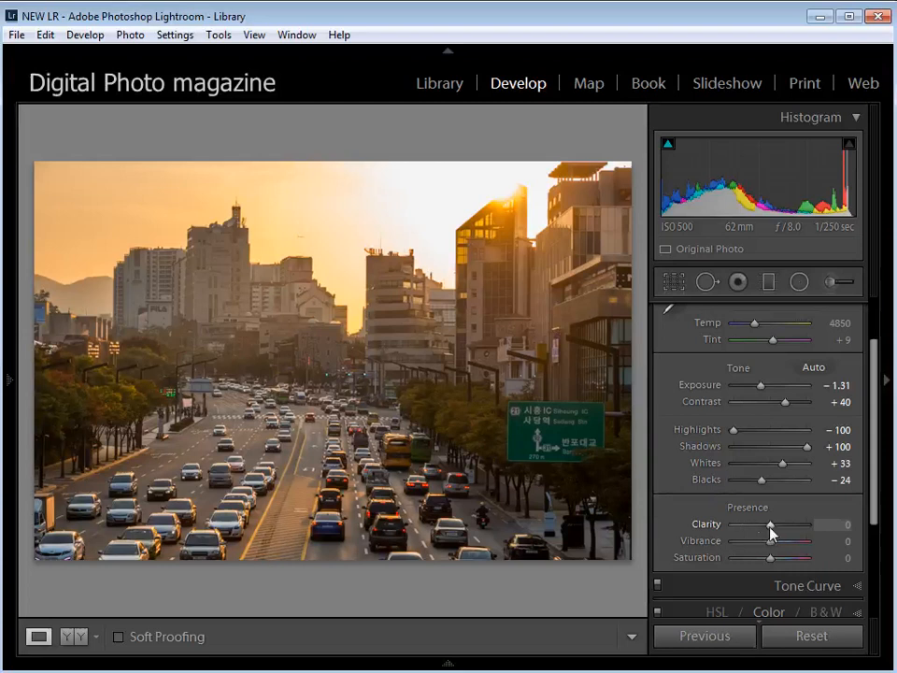
{"action": "left_click_drag", "start_coordinate": [770, 524], "coordinate": [800, 529]}
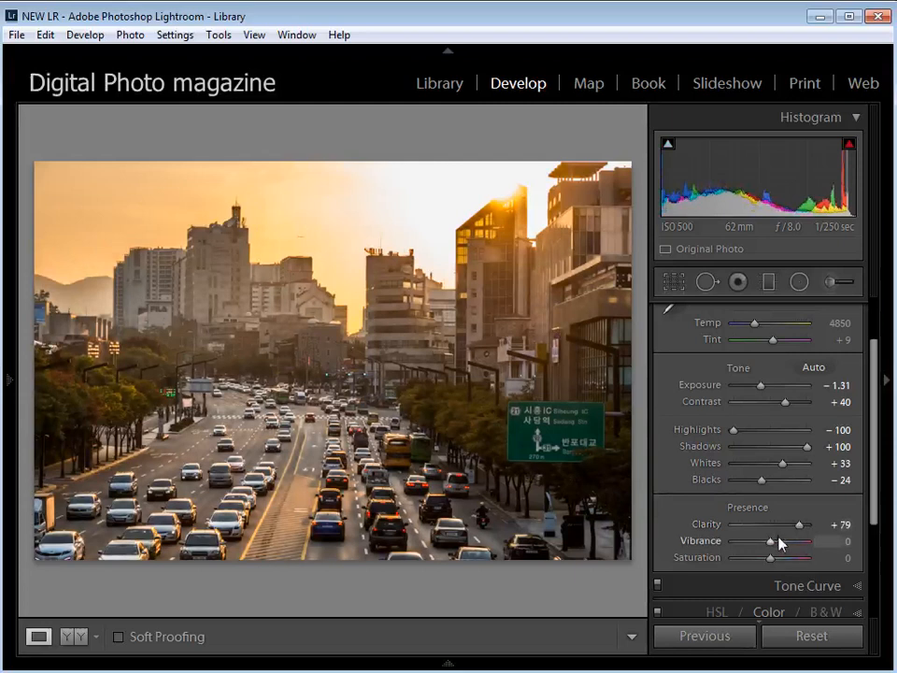
{"action": "mouse_move", "coordinate": [780, 542]}
{"action": "left_mouse_down"}
{"action": "mouse_move", "coordinate": [773, 545]}
{"action": "mouse_move", "coordinate": [783, 541]}
{"action": "left_mouse_up"}
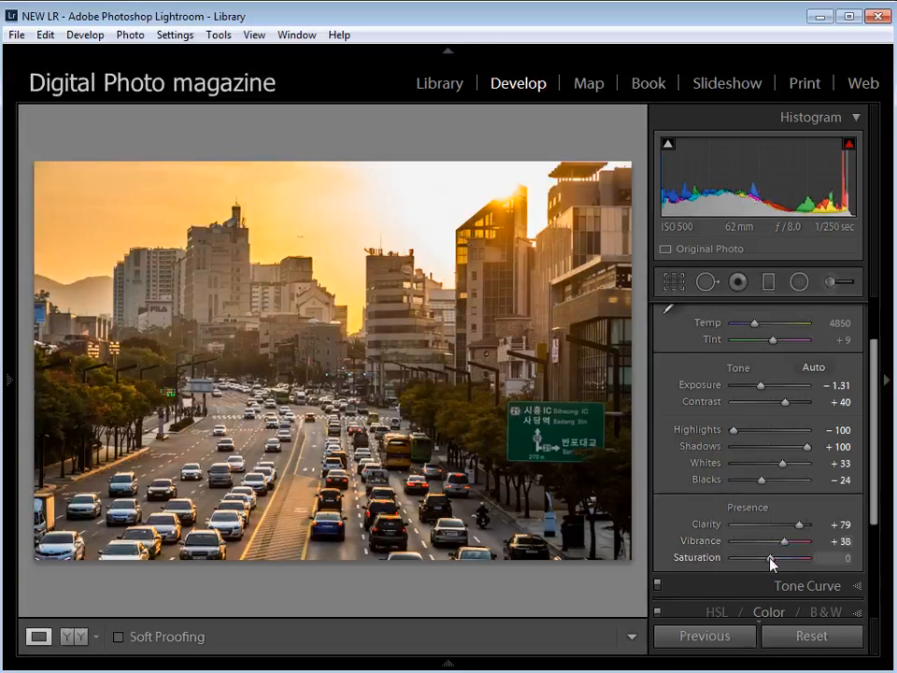
{"action": "left_click_drag", "start_coordinate": [771, 559], "coordinate": [767, 559]}
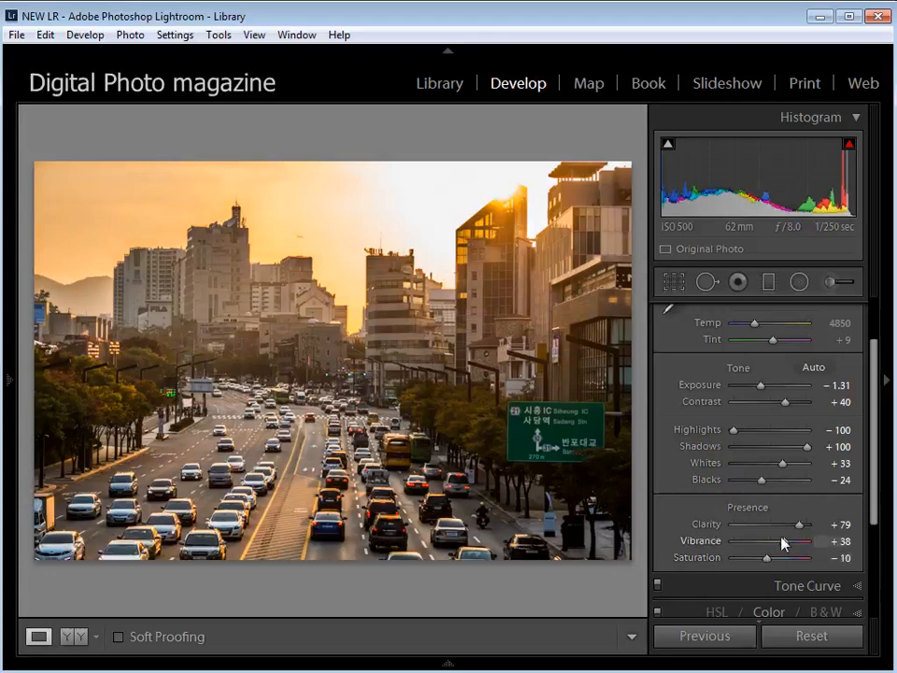
Add an anchor point at the lower quarter of the RGB point curve and raise the curve's black end slightly
{"action": "scroll", "coordinate": [783, 542], "scroll_direction": "down", "scroll_amount": 3}
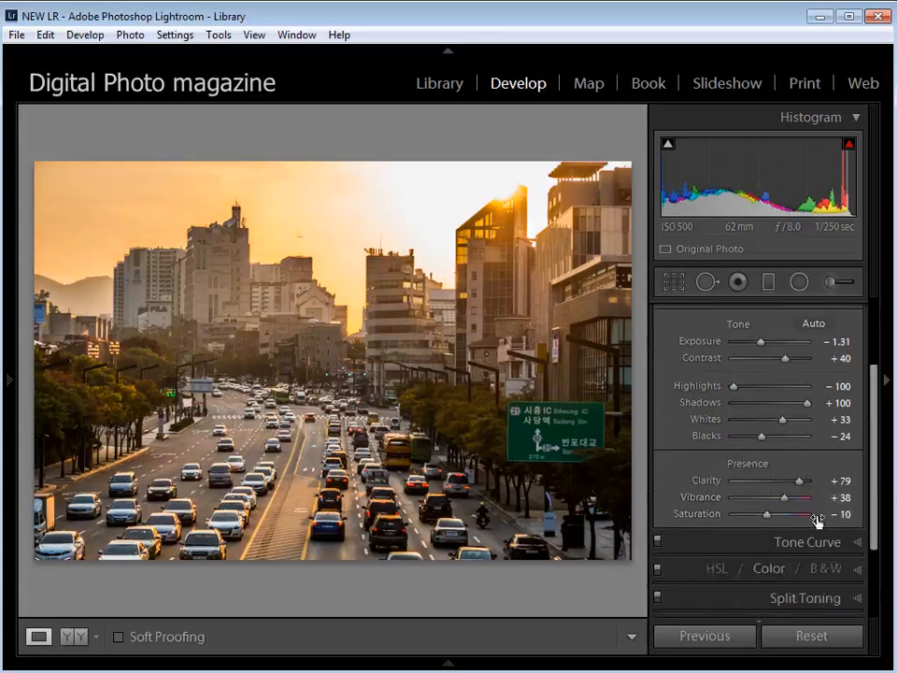
{"action": "left_click", "coordinate": [826, 548]}
{"action": "left_click_drag", "start_coordinate": [874, 506], "coordinate": [883, 412]}
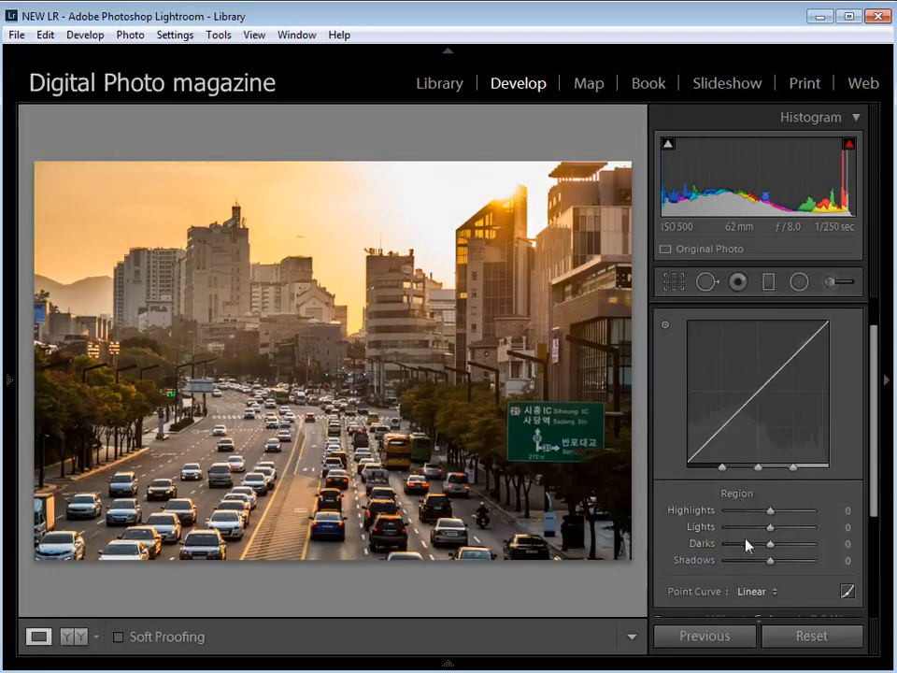
{"action": "left_click", "coordinate": [848, 593]}
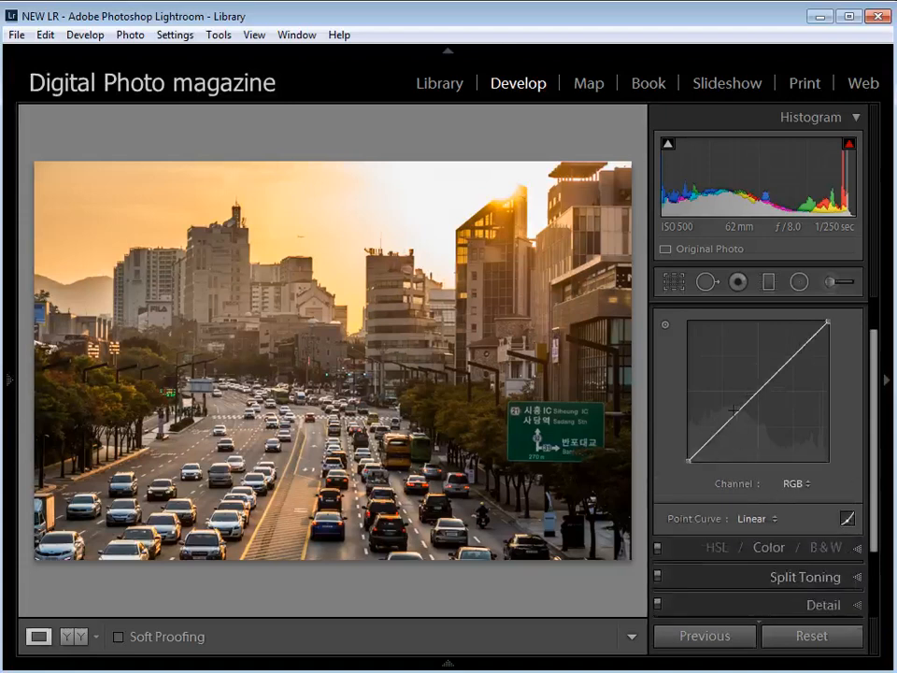
{"action": "left_click", "coordinate": [799, 487]}
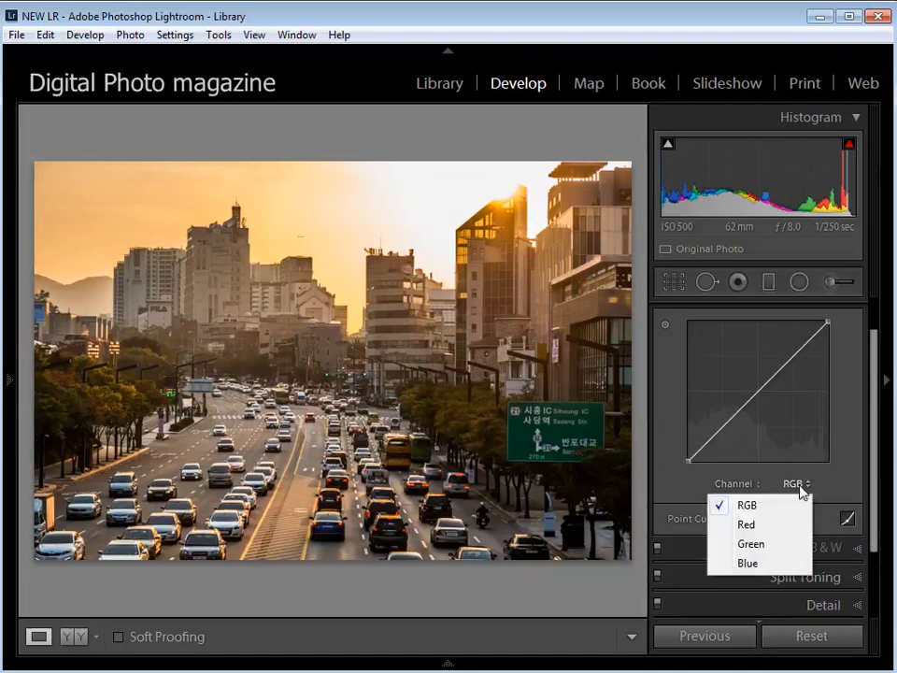
{"action": "left_click", "coordinate": [804, 487]}
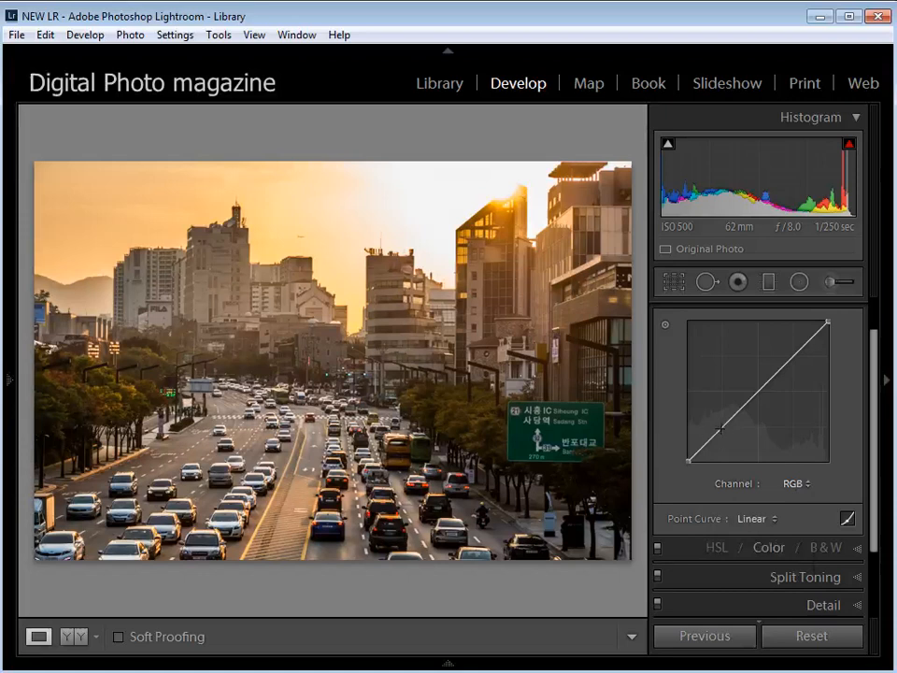
{"action": "left_click", "coordinate": [721, 427]}
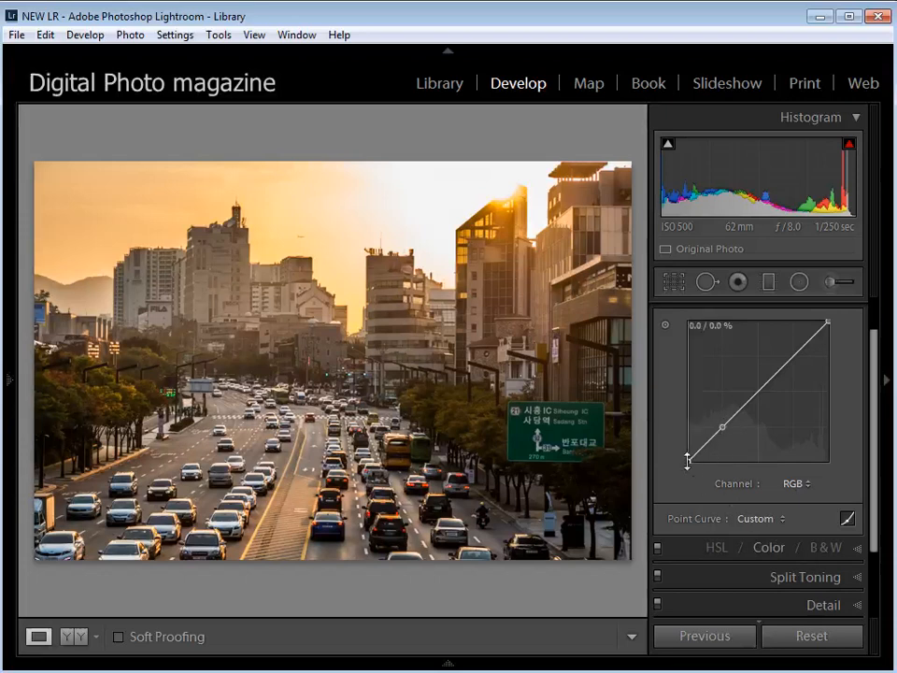
{"action": "left_click_drag", "start_coordinate": [687, 459], "coordinate": [687, 452]}
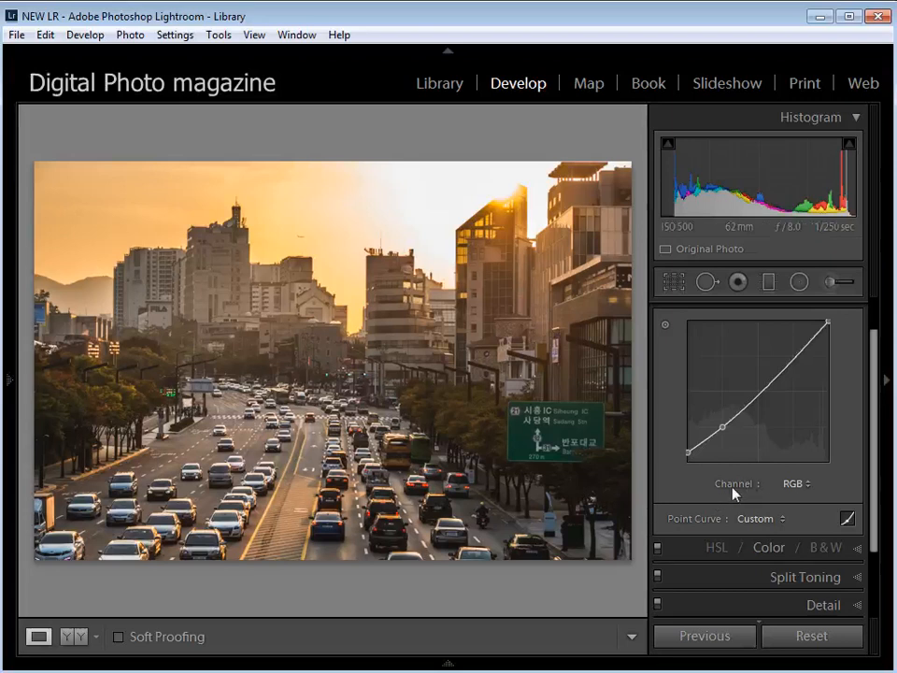
Anchor the midpoint of the Blue channel's point curve and lower its white end slightly
{"action": "left_click", "coordinate": [795, 484]}
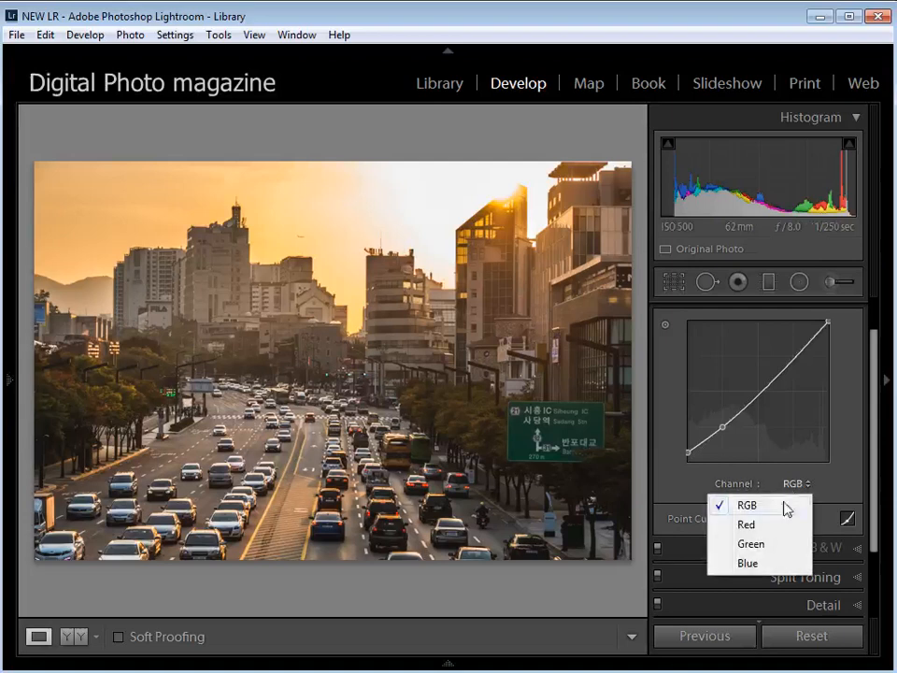
{"action": "left_click", "coordinate": [769, 563]}
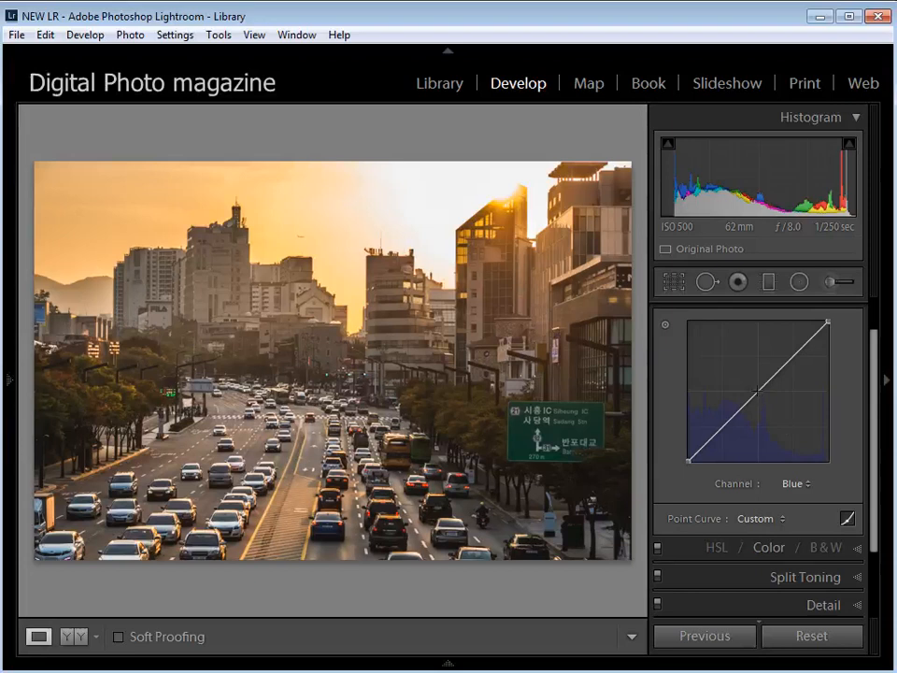
{"action": "left_click", "coordinate": [757, 390]}
{"action": "left_click_drag", "start_coordinate": [828, 325], "coordinate": [828, 331]}
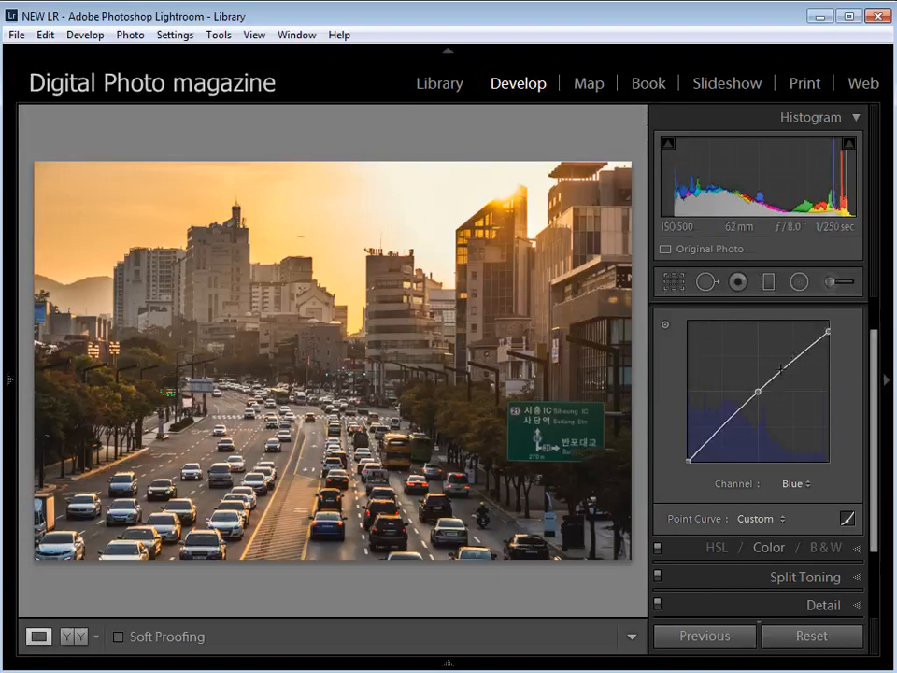
Start a new graduated filter with its sliders reset, and set Tint to 100, Exposure to −0.32 and Highlights to −79
{"action": "left_click", "coordinate": [770, 283]}
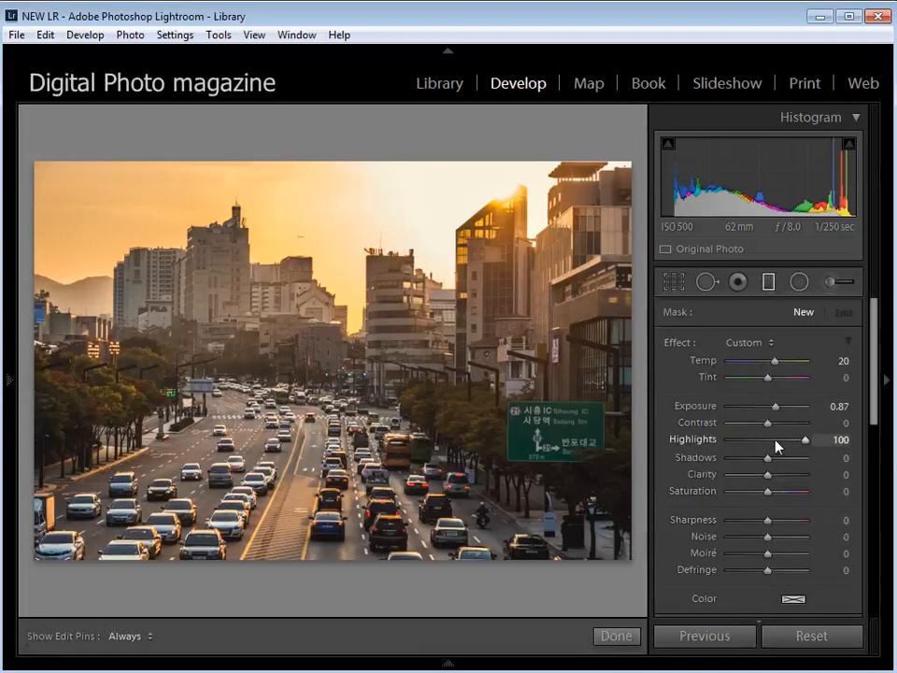
{"action": "double_click", "coordinate": [685, 347]}
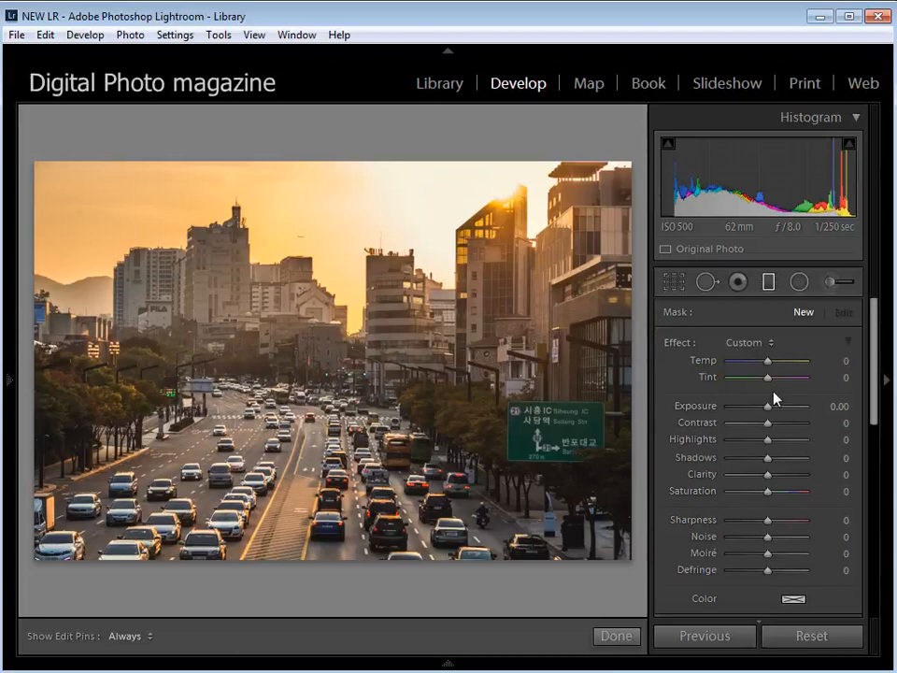
{"action": "left_click_drag", "start_coordinate": [768, 379], "coordinate": [818, 382]}
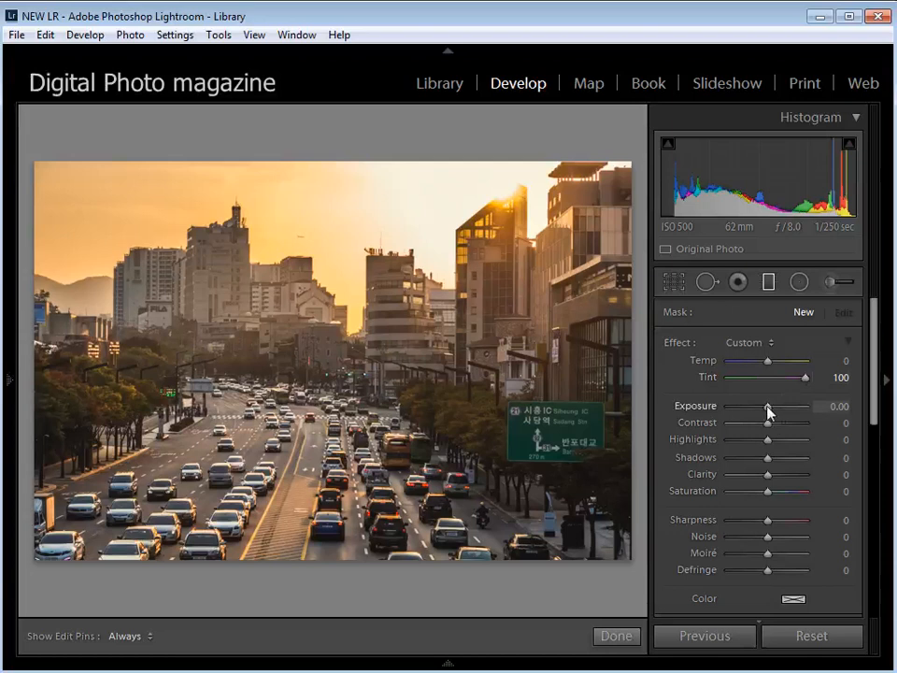
{"action": "left_click_drag", "start_coordinate": [769, 412], "coordinate": [766, 407]}
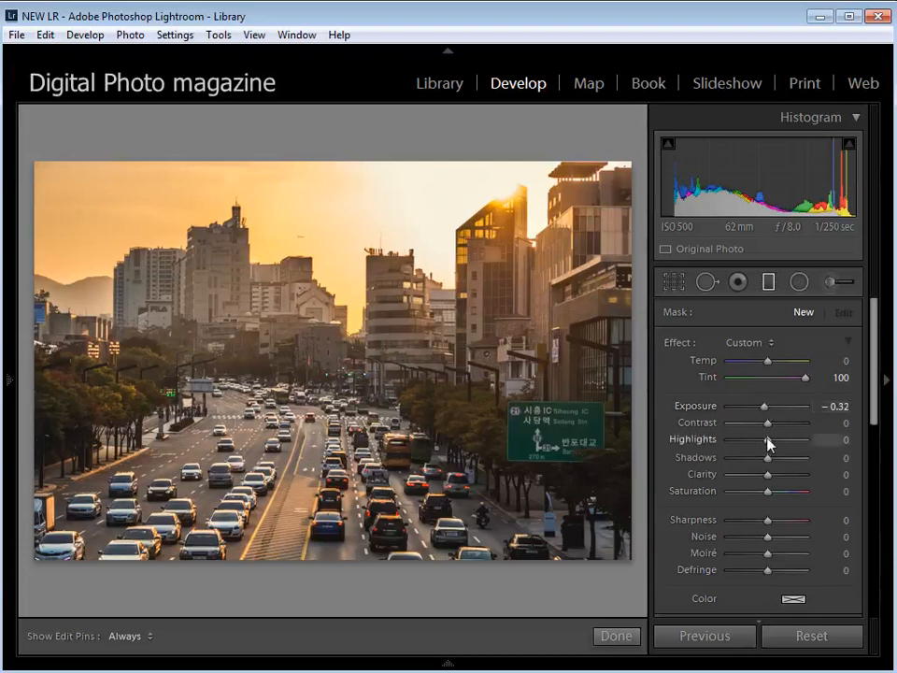
{"action": "left_click_drag", "start_coordinate": [767, 438], "coordinate": [737, 437]}
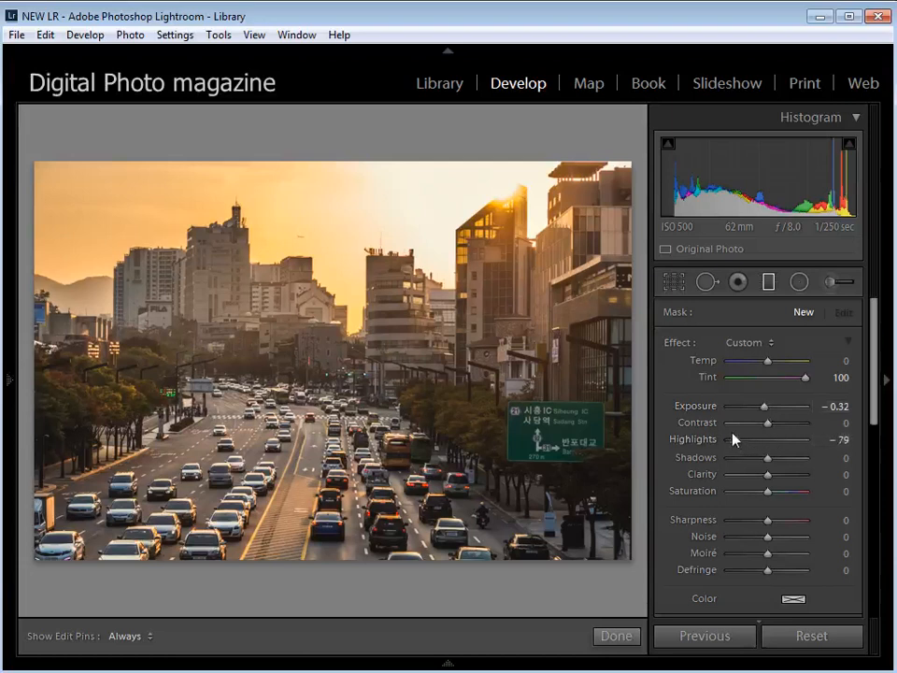
Draw the graduated filter down over the sky, tilt it slightly, fine-tune its position and spread, and finish editing it
{"action": "mouse_move", "coordinate": [292, 190]}
{"action": "left_mouse_down"}
{"action": "mouse_move", "coordinate": [307, 245]}
{"action": "mouse_move", "coordinate": [305, 285]}
{"action": "left_mouse_up"}
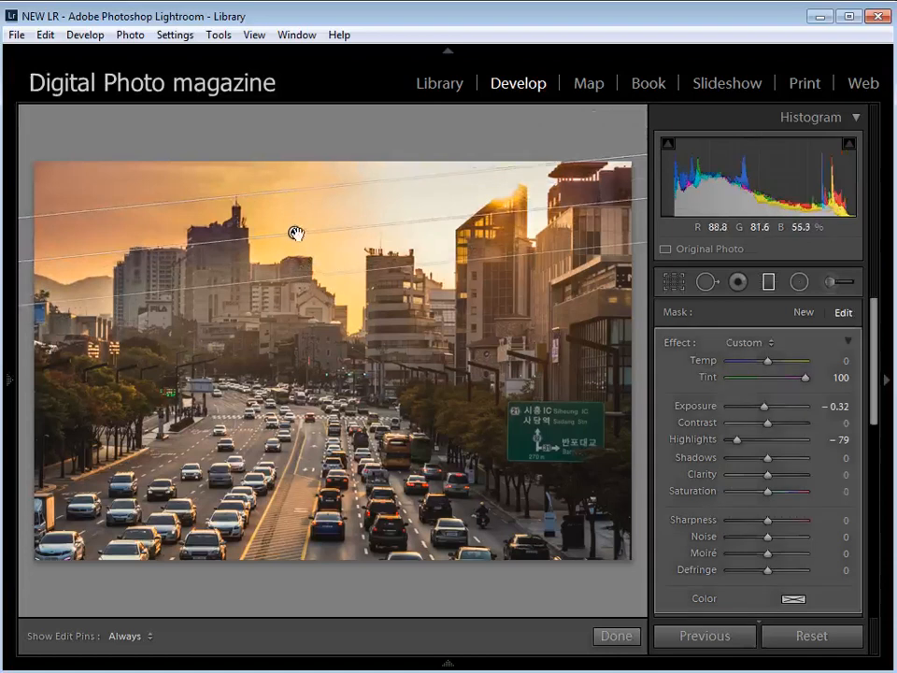
{"action": "mouse_move", "coordinate": [295, 241]}
{"action": "left_mouse_down"}
{"action": "mouse_move", "coordinate": [300, 252]}
{"action": "mouse_move", "coordinate": [304, 232]}
{"action": "left_mouse_up"}
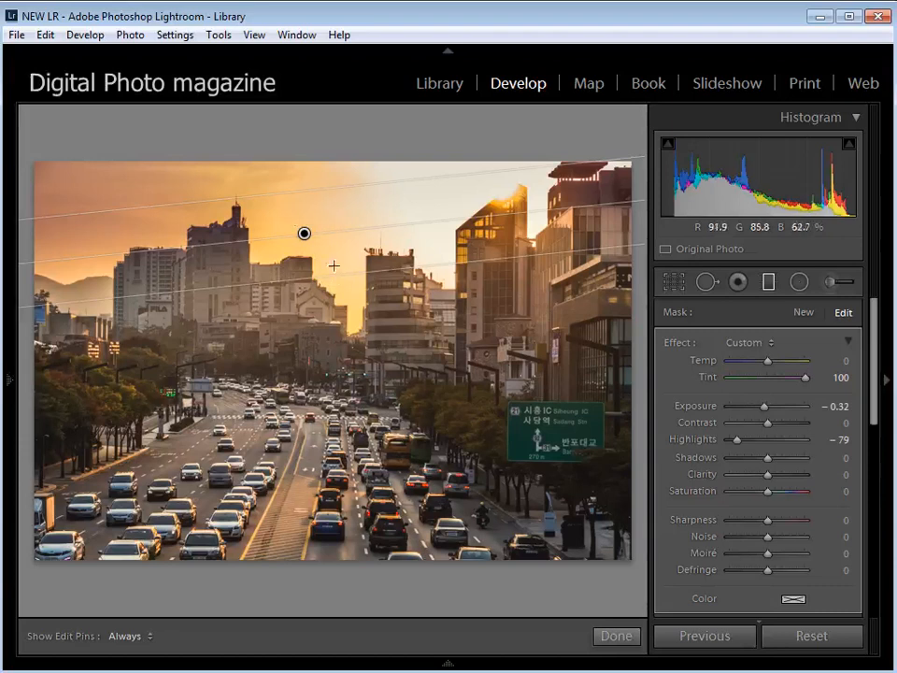
{"action": "mouse_move", "coordinate": [334, 275]}
{"action": "left_mouse_down"}
{"action": "mouse_move", "coordinate": [324, 202]}
{"action": "mouse_move", "coordinate": [303, 197]}
{"action": "mouse_move", "coordinate": [300, 226]}
{"action": "mouse_move", "coordinate": [300, 196]}
{"action": "mouse_move", "coordinate": [318, 264]}
{"action": "mouse_move", "coordinate": [312, 237]}
{"action": "left_mouse_up"}
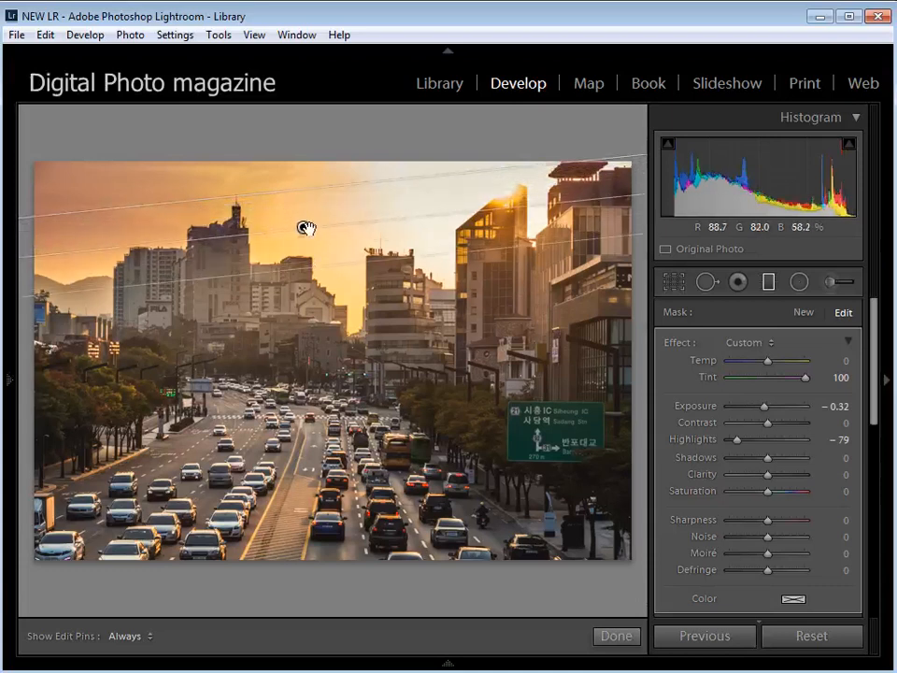
{"action": "left_click", "coordinate": [616, 637]}
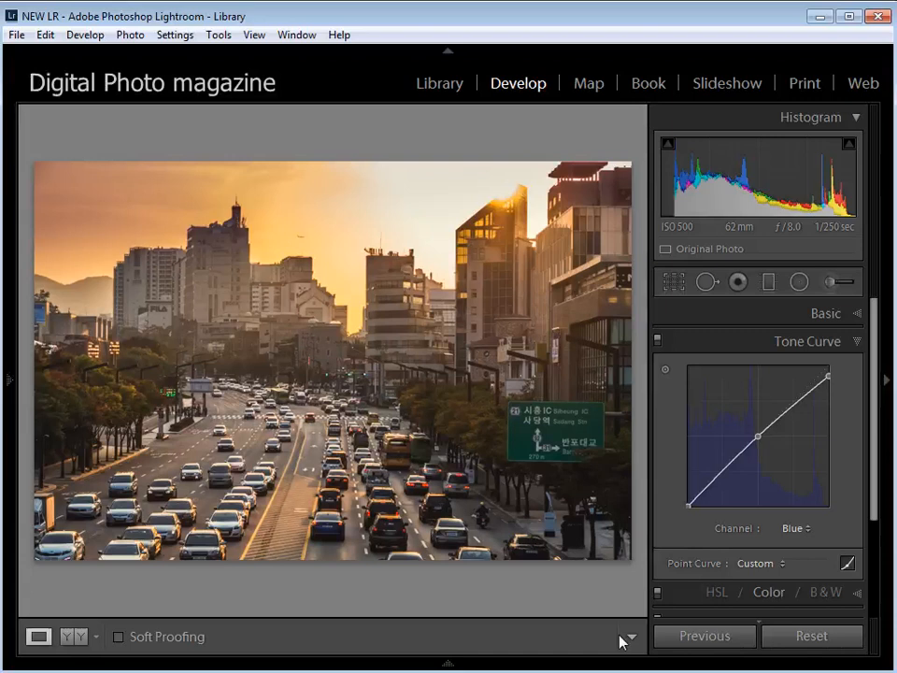
Start a new radial filter with its sliders reset, and set Temp to 20, Exposure to 4.00 and Highlights to 100
{"action": "left_click", "coordinate": [801, 283]}
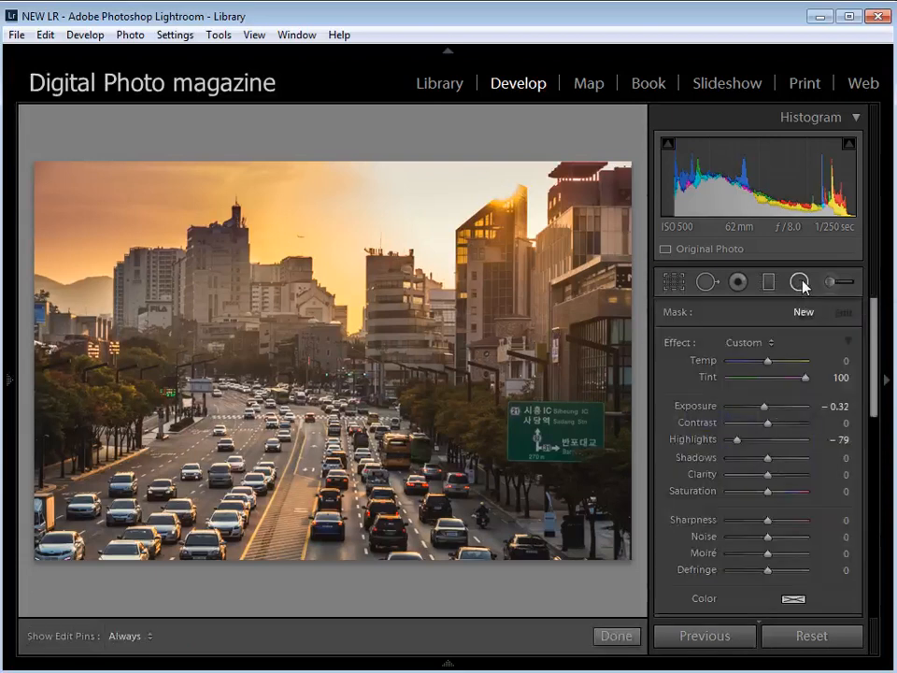
{"action": "double_click", "coordinate": [681, 344]}
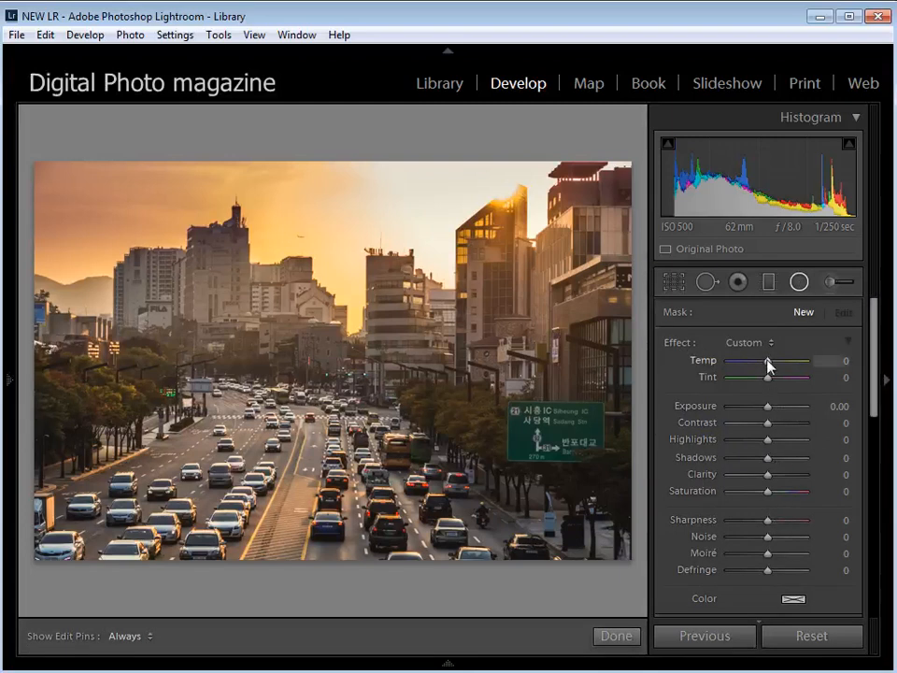
{"action": "left_click_drag", "start_coordinate": [766, 359], "coordinate": [773, 361]}
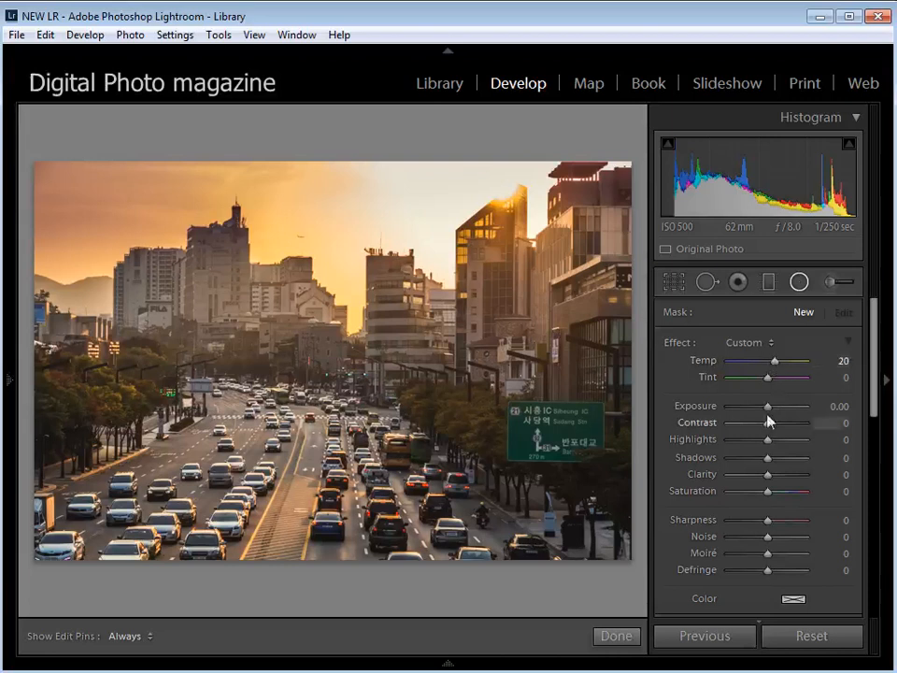
{"action": "left_click_drag", "start_coordinate": [769, 406], "coordinate": [819, 408]}
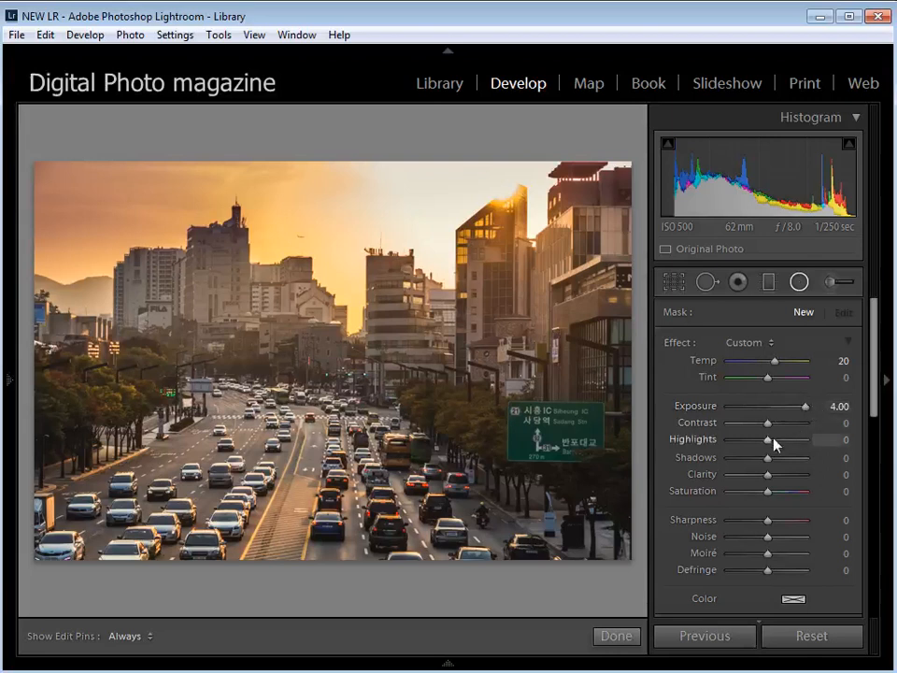
{"action": "left_click_drag", "start_coordinate": [767, 439], "coordinate": [816, 446]}
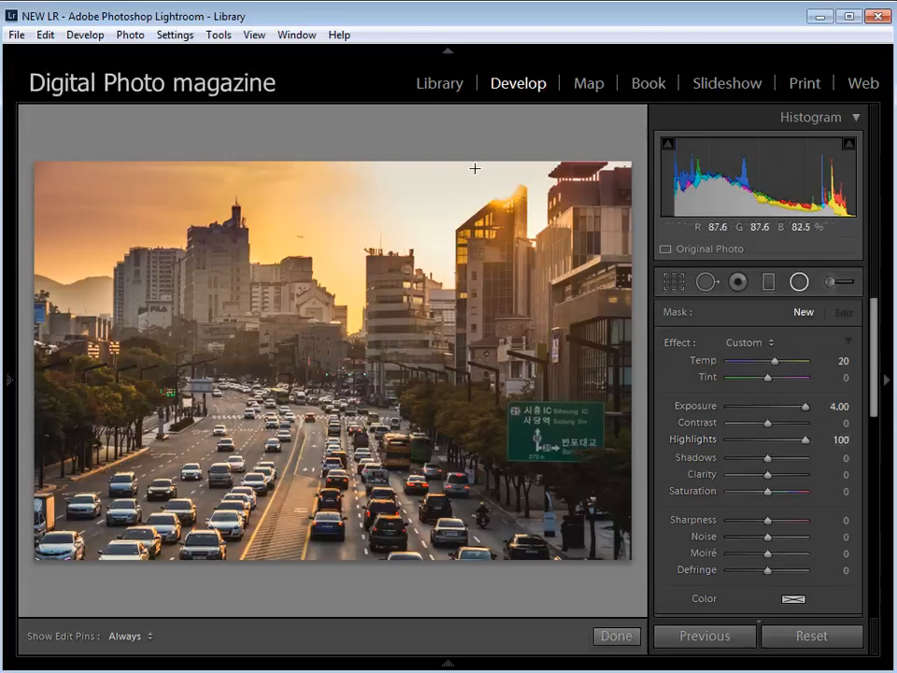
Place a small radial filter over the sun above the tower roof and add a smaller duplicate on the same centre
{"action": "left_click_drag", "start_coordinate": [490, 186], "coordinate": [514, 204]}
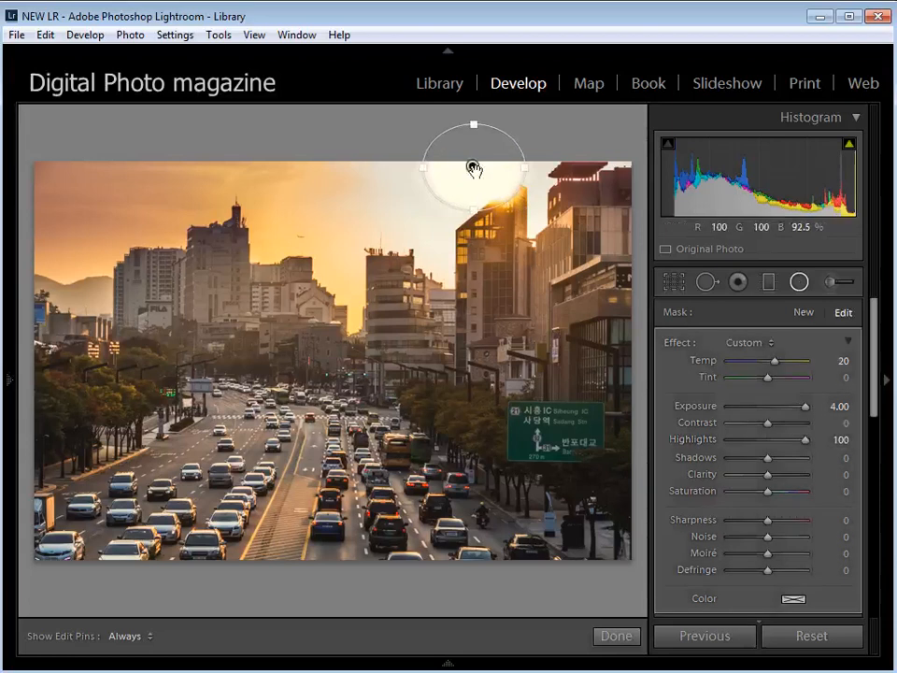
{"action": "left_click_drag", "start_coordinate": [475, 175], "coordinate": [489, 193]}
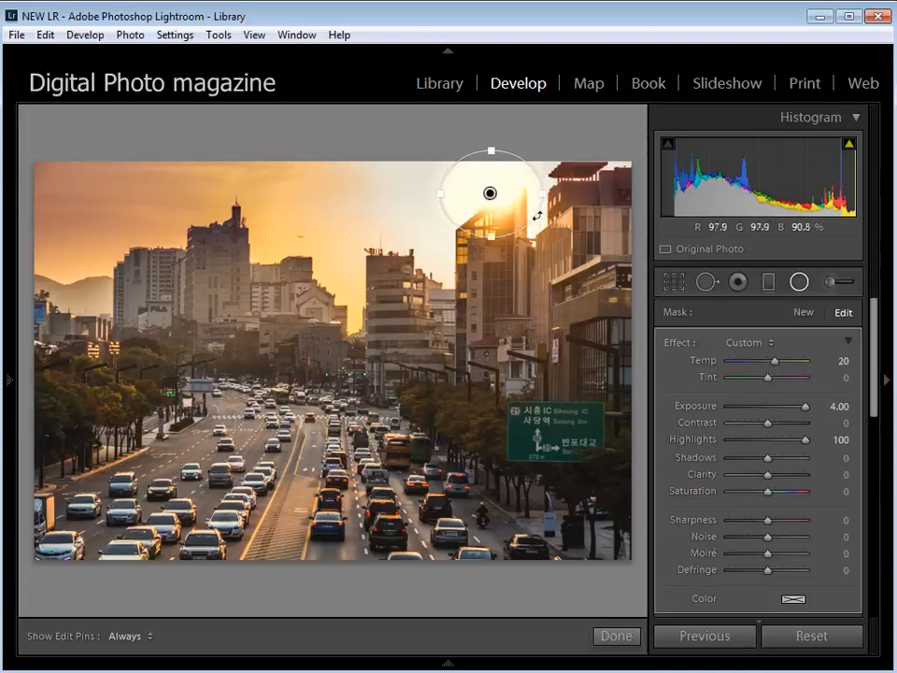
{"action": "right_click", "coordinate": [489, 195]}
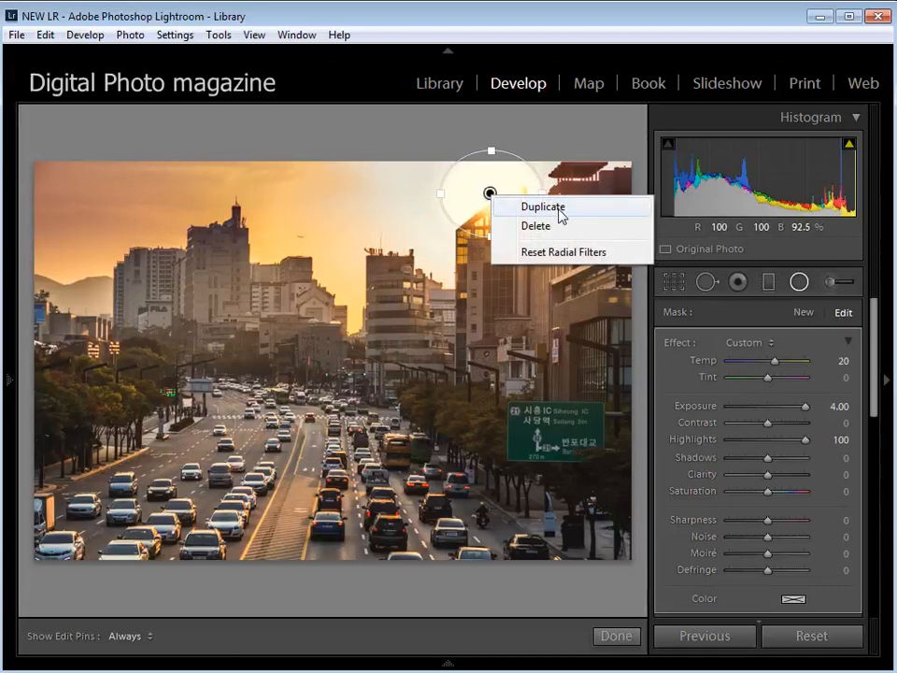
{"action": "left_click", "coordinate": [561, 215]}
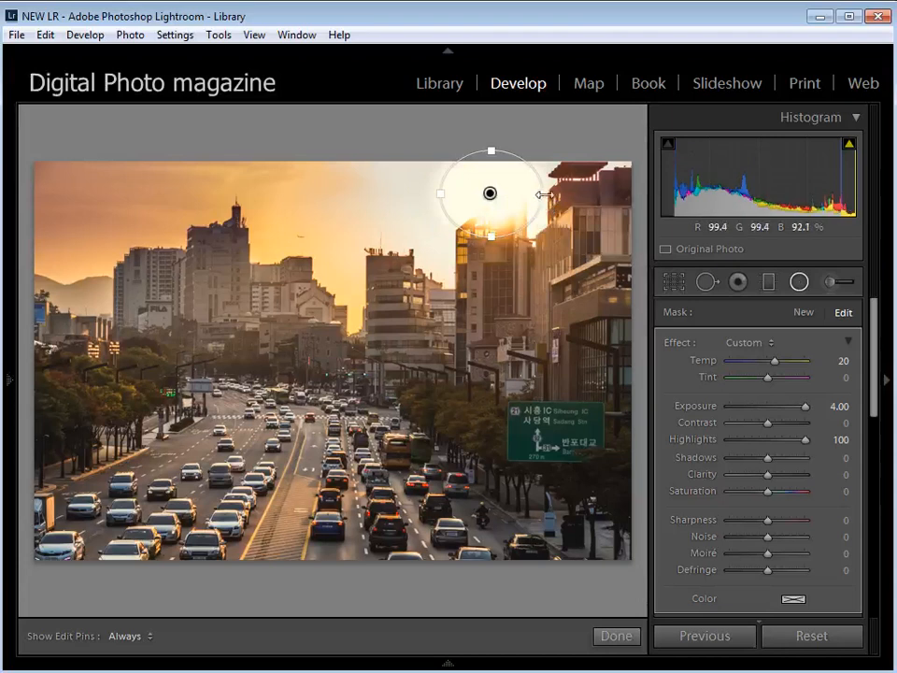
{"action": "mouse_move", "coordinate": [535, 194]}
{"action": "left_mouse_down"}
{"action": "mouse_move", "coordinate": [489, 230]}
{"action": "mouse_move", "coordinate": [521, 195]}
{"action": "left_mouse_up"}
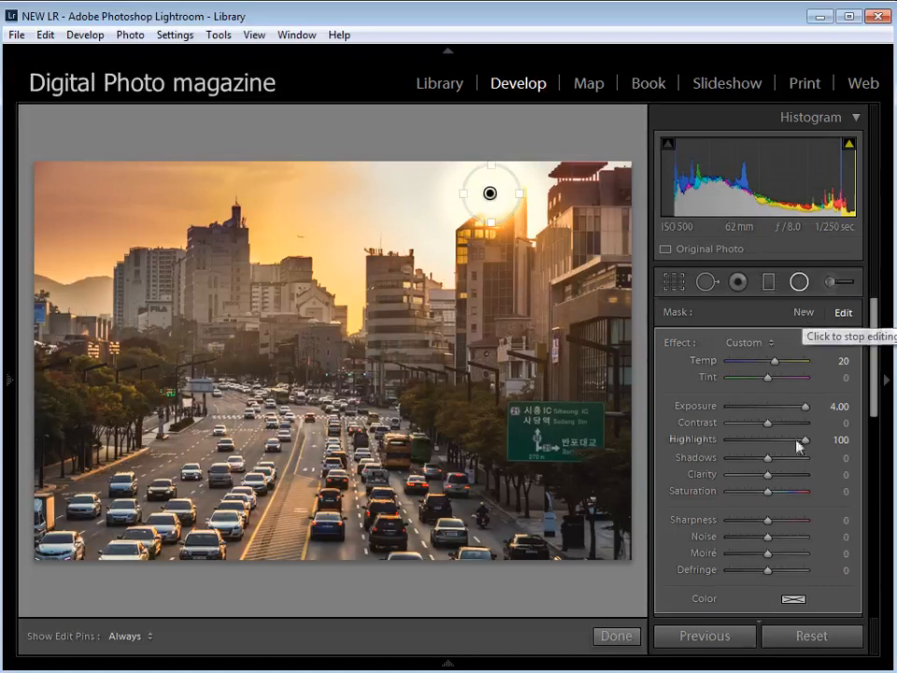
Add a new radial filter with Exposure 0.78, shaped as a tall, narrow vertical light ray running down from the sun
{"action": "left_click", "coordinate": [801, 313]}
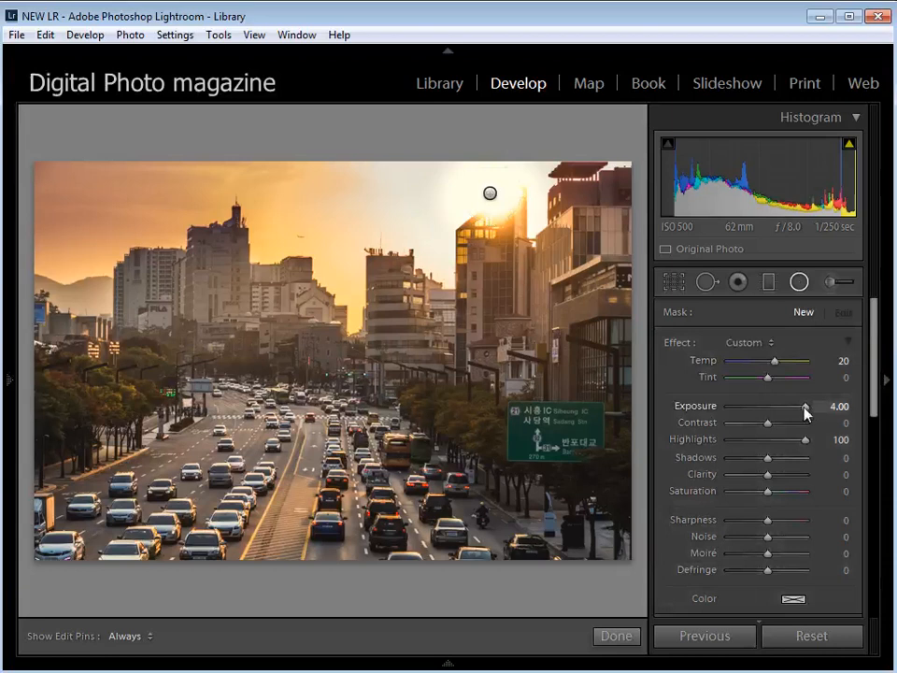
{"action": "left_click_drag", "start_coordinate": [797, 409], "coordinate": [793, 411]}
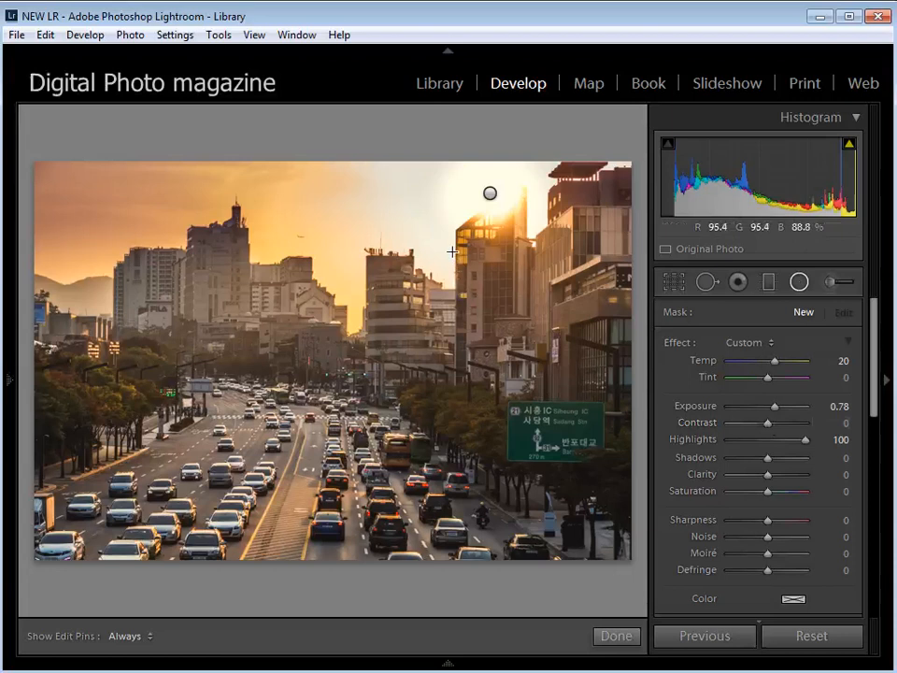
{"action": "left_click_drag", "start_coordinate": [450, 259], "coordinate": [451, 576]}
{"action": "left_click_drag", "start_coordinate": [464, 250], "coordinate": [486, 380]}
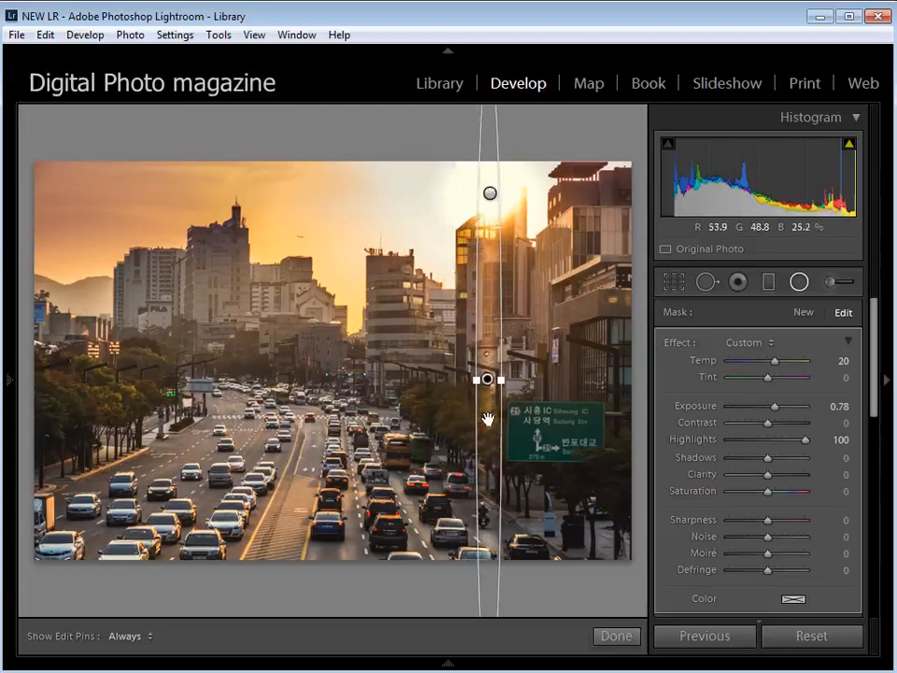
Duplicate the vertical ray twice, then move and rotate one copy so it slants from the sun down across the central traffic lanes
{"action": "right_click", "coordinate": [488, 381]}
{"action": "left_click", "coordinate": [535, 394]}
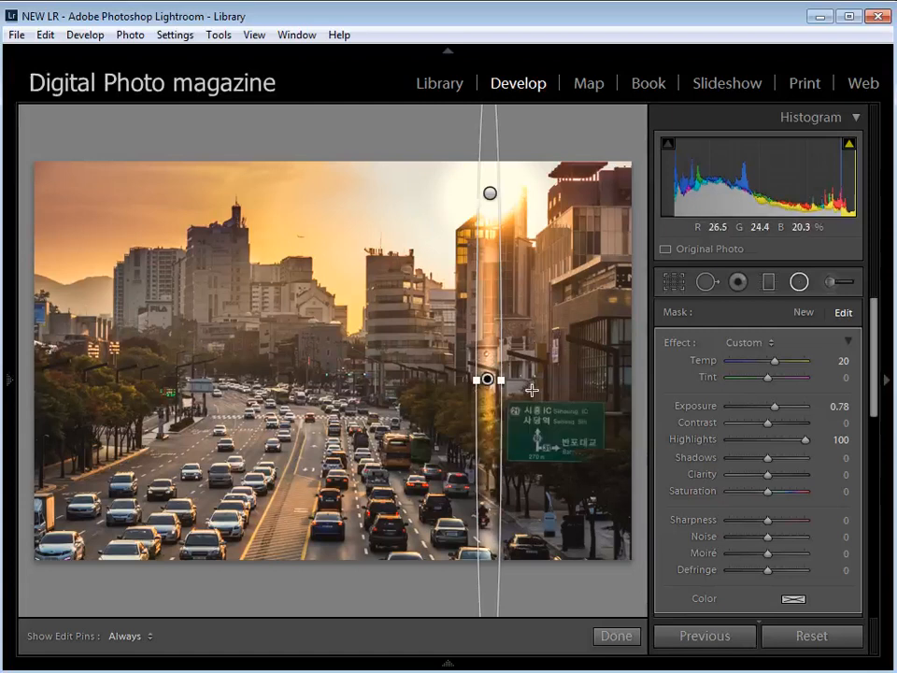
{"action": "right_click", "coordinate": [489, 381]}
{"action": "left_click", "coordinate": [526, 393]}
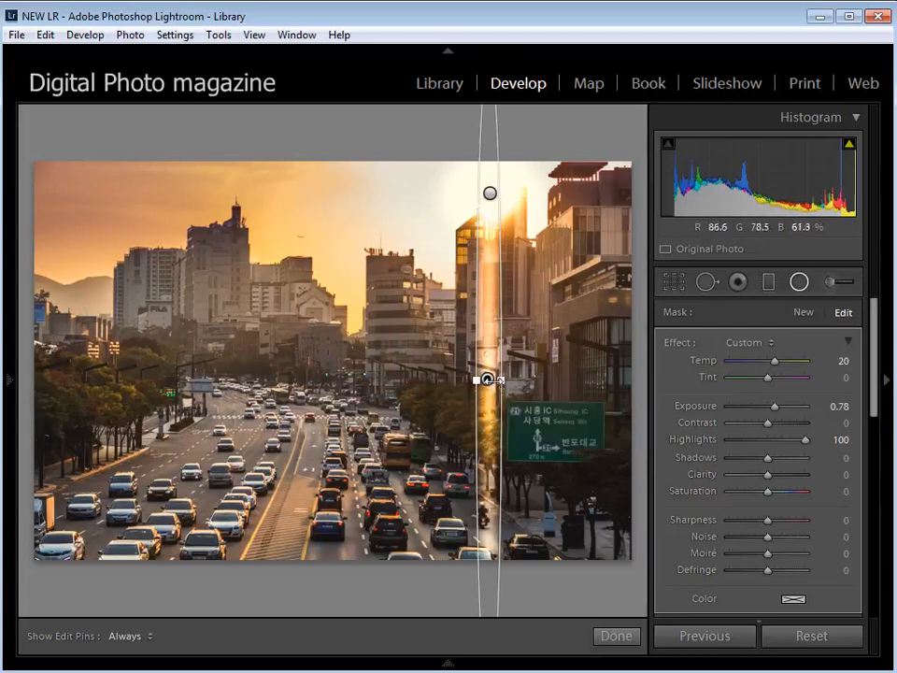
{"action": "left_click_drag", "start_coordinate": [487, 379], "coordinate": [403, 386]}
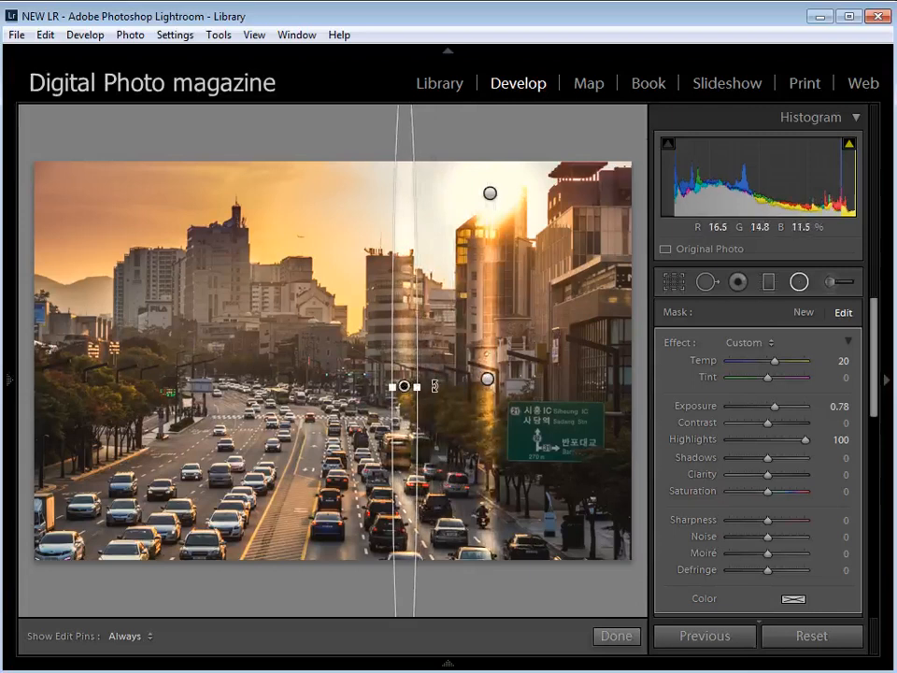
{"action": "left_click_drag", "start_coordinate": [435, 386], "coordinate": [435, 400]}
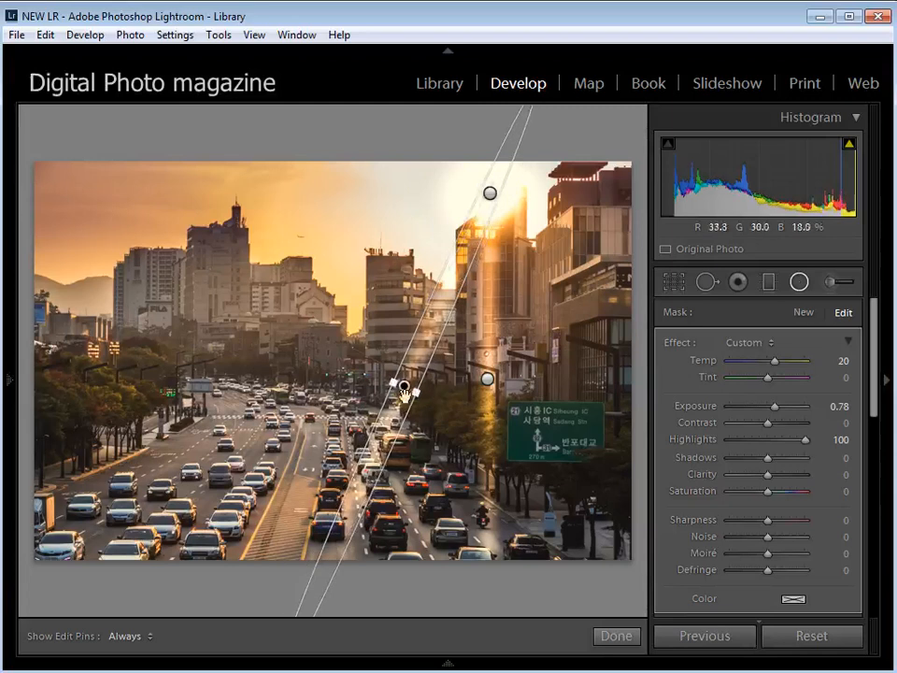
Duplicate the slanted ray twice and reposition one copy diagonally from the sun to the cars in the photo's lower-left corner
{"action": "right_click", "coordinate": [402, 384]}
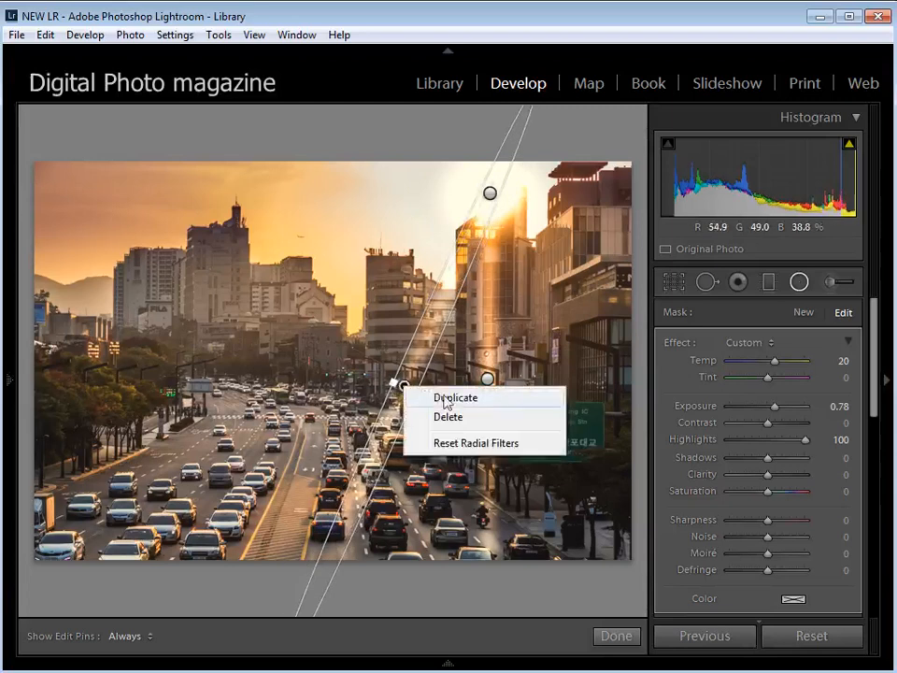
{"action": "left_click", "coordinate": [422, 396]}
{"action": "right_click", "coordinate": [404, 385]}
{"action": "left_click", "coordinate": [446, 400]}
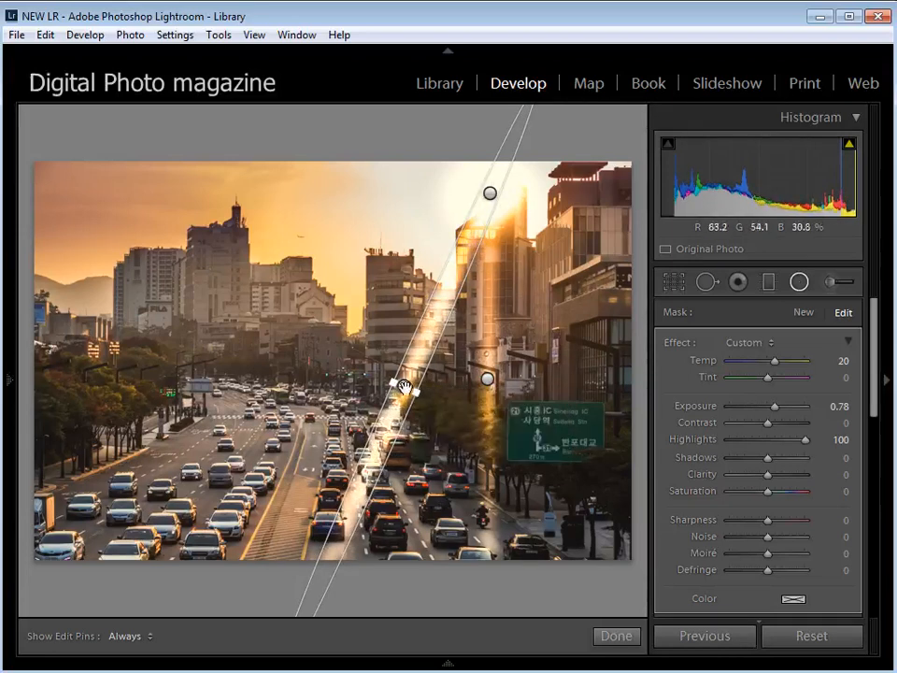
{"action": "left_click_drag", "start_coordinate": [404, 386], "coordinate": [340, 392]}
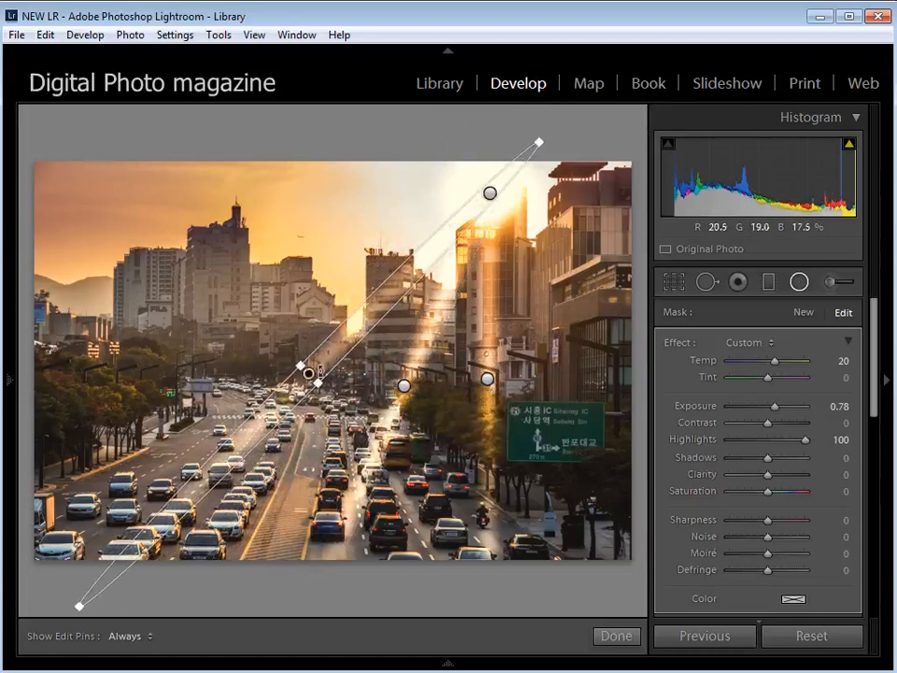
Duplicate the diagonal ray twice and reposition one copy at a shallower angle from the sun across the trees on the photo's left side
{"action": "right_click", "coordinate": [309, 373]}
{"action": "left_click", "coordinate": [355, 385]}
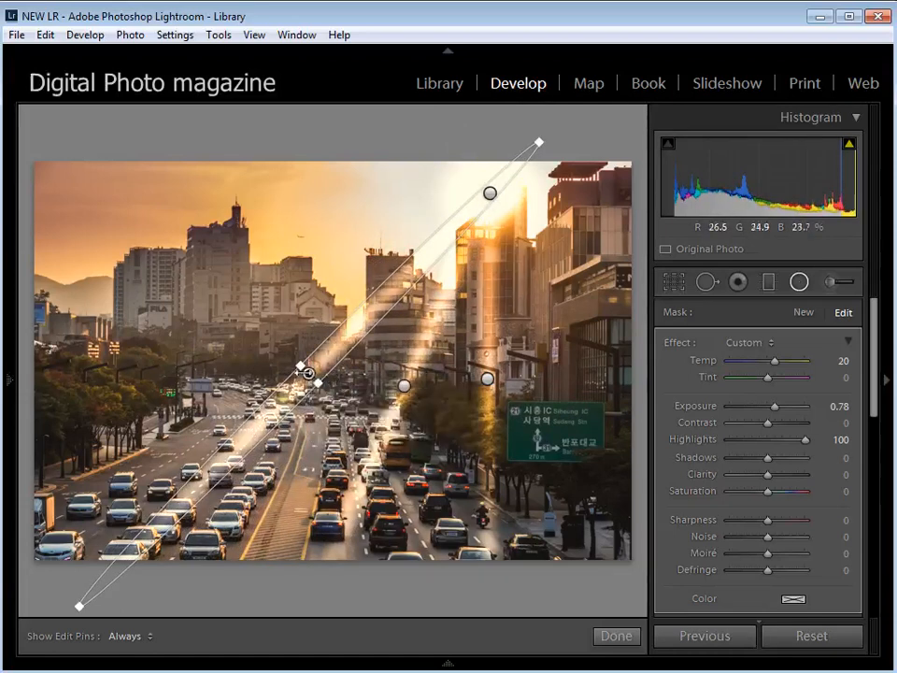
{"action": "right_click", "coordinate": [309, 376]}
{"action": "left_click", "coordinate": [354, 385]}
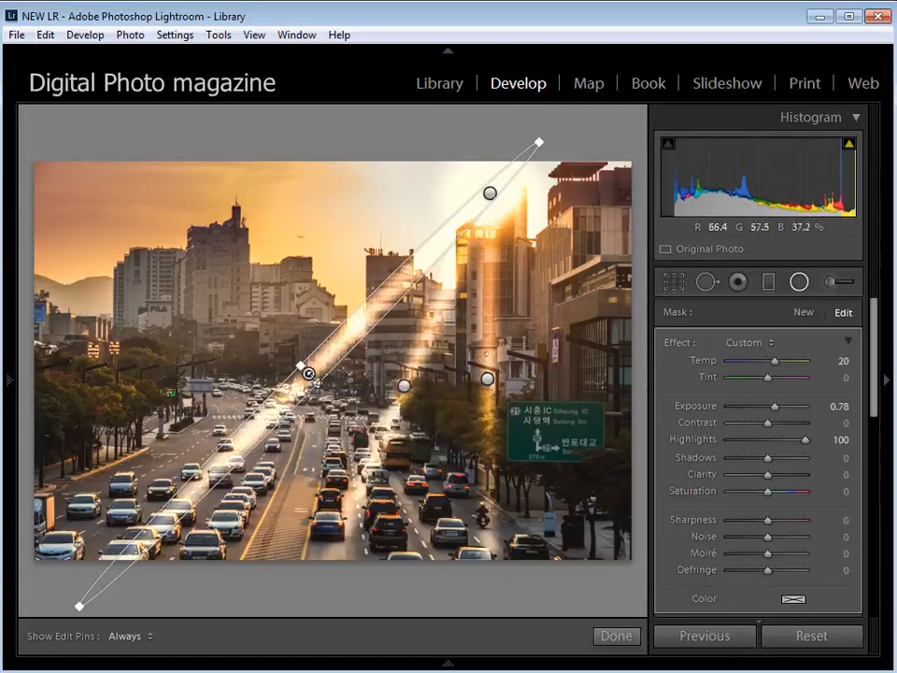
{"action": "mouse_move", "coordinate": [271, 357]}
{"action": "left_mouse_down"}
{"action": "mouse_move", "coordinate": [240, 327]}
{"action": "mouse_move", "coordinate": [277, 347]}
{"action": "left_mouse_up"}
Duplicate the ray over the left-hand trees twice and reposition one copy higher, crossing the tall buildings on the photo's left side
{"action": "right_click", "coordinate": [246, 331]}
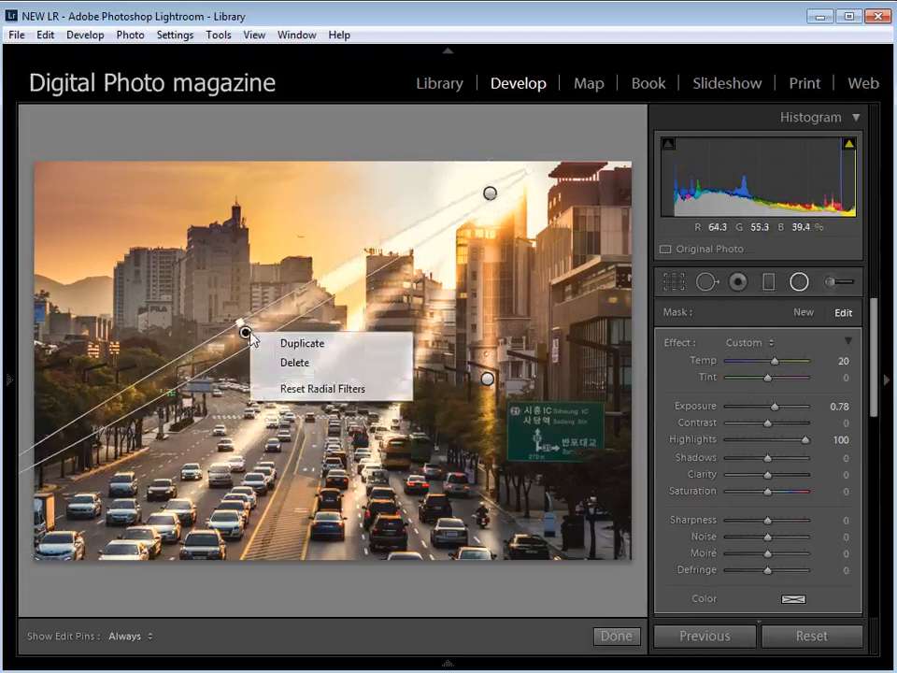
{"action": "left_click", "coordinate": [283, 342]}
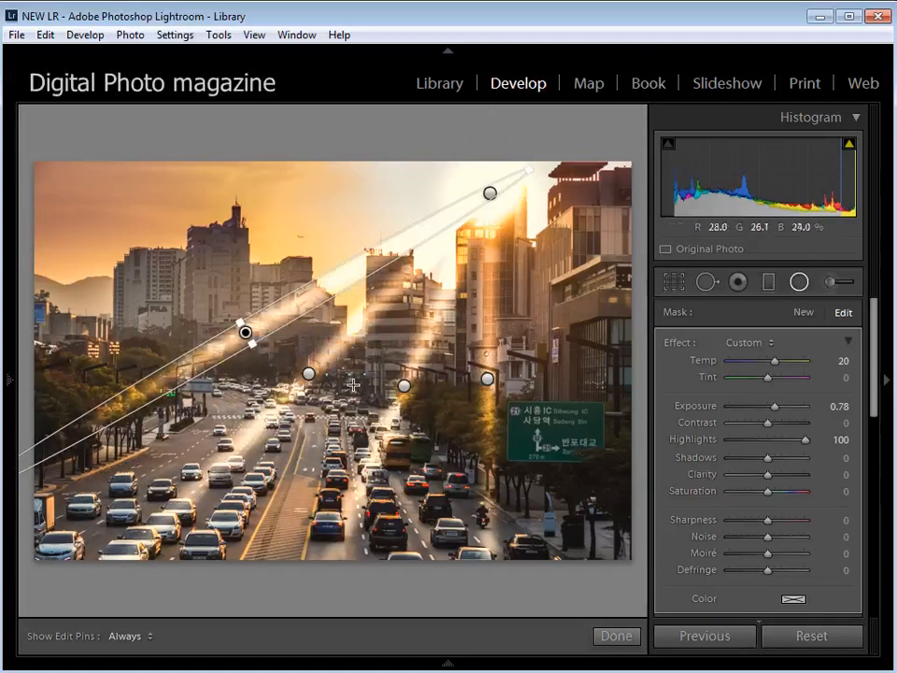
{"action": "right_click", "coordinate": [245, 335]}
{"action": "left_click", "coordinate": [280, 344]}
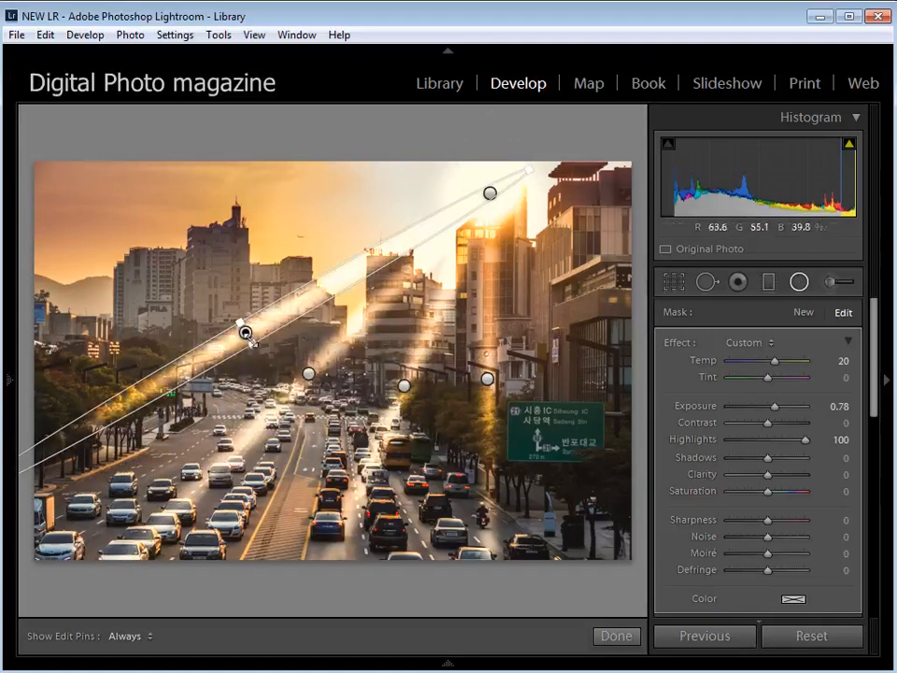
{"action": "left_click_drag", "start_coordinate": [247, 334], "coordinate": [254, 300]}
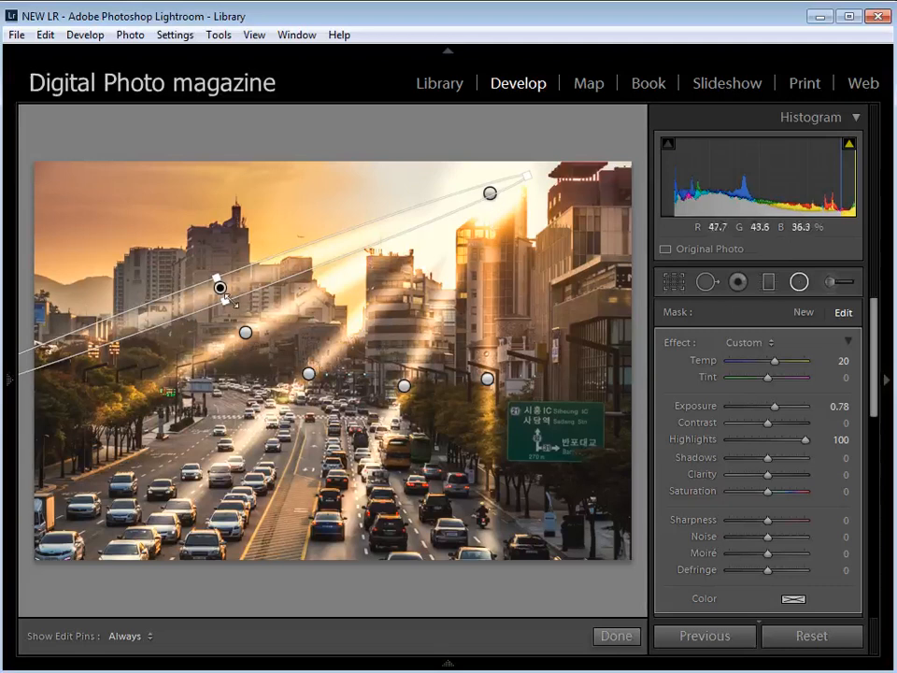
Narrow the ray crossing the tall buildings and slightly narrow the ray over the trees on the photo's left side
{"action": "left_click_drag", "start_coordinate": [227, 304], "coordinate": [227, 296]}
{"action": "left_click", "coordinate": [247, 334]}
{"action": "left_click_drag", "start_coordinate": [254, 345], "coordinate": [251, 342]}
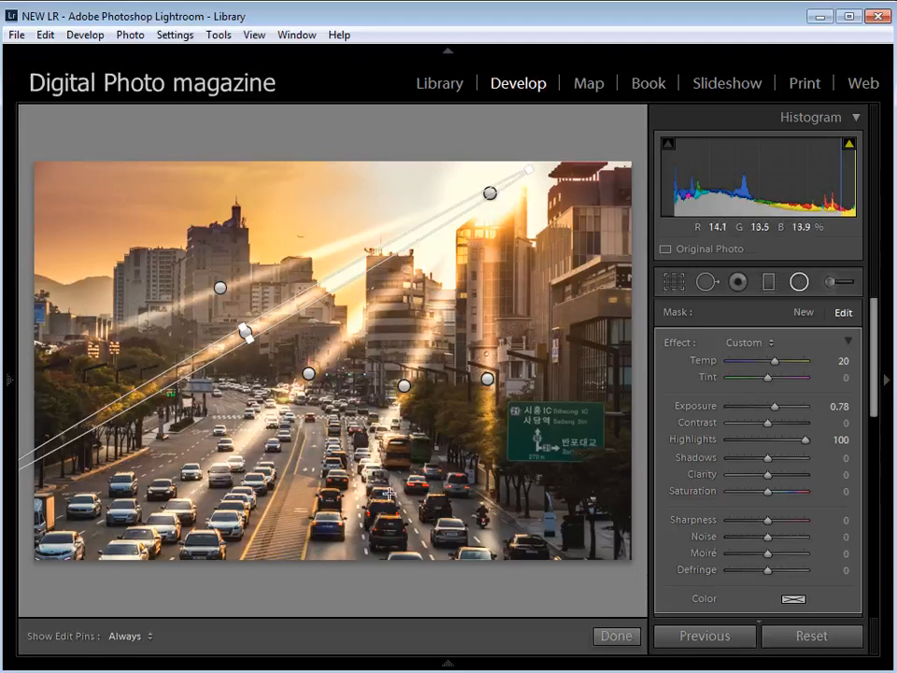
Draw a wide, flat elliptical radial filter and move it over the foreground cars along the photo's lower edge
{"action": "left_click_drag", "start_coordinate": [416, 484], "coordinate": [184, 524]}
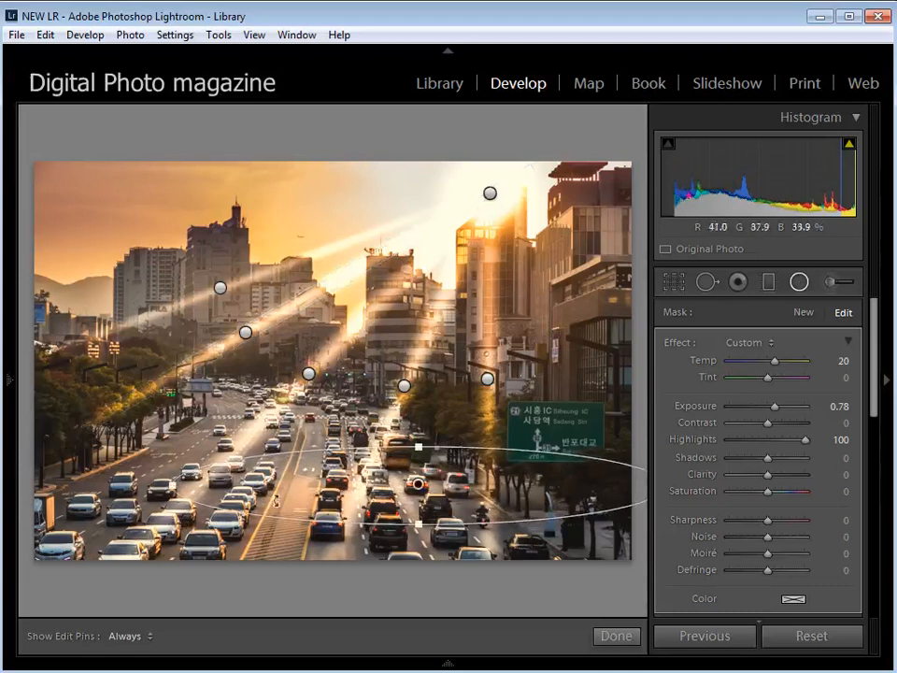
{"action": "left_click_drag", "start_coordinate": [418, 484], "coordinate": [263, 515]}
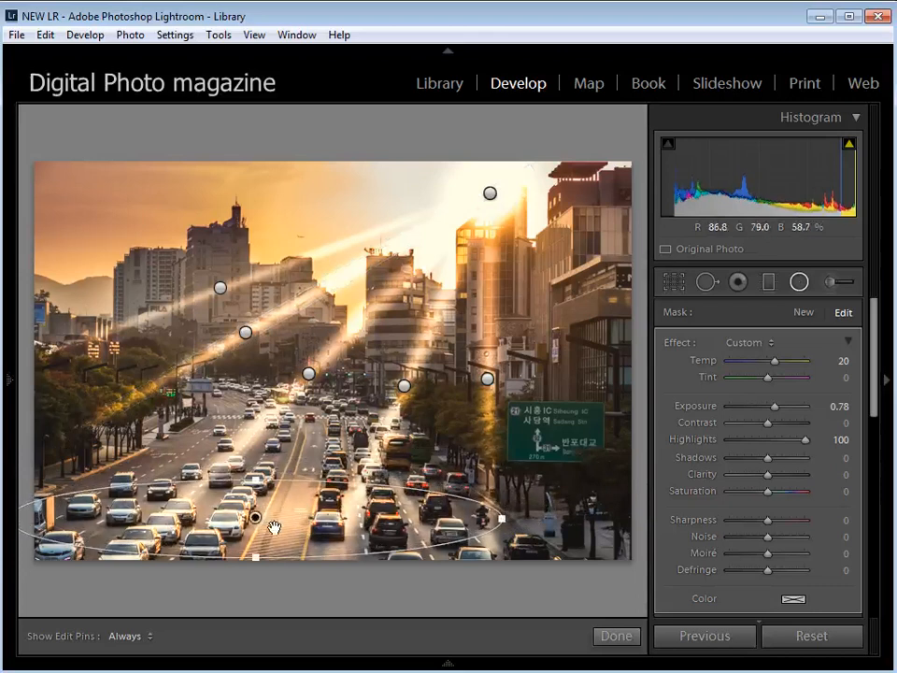
{"action": "right_click", "coordinate": [258, 517]}
{"action": "left_click", "coordinate": [307, 529]}
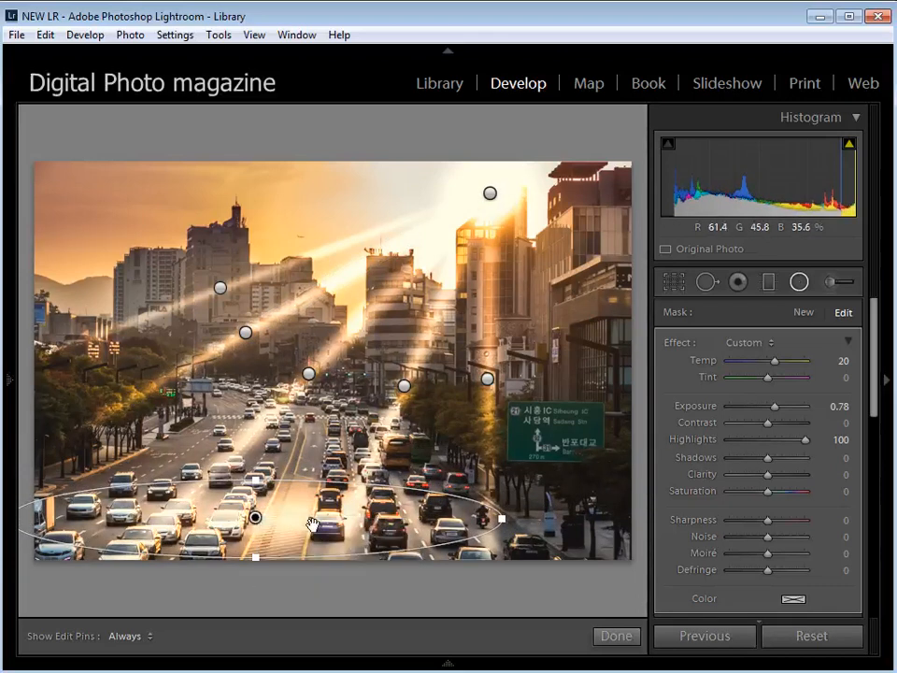
{"action": "right_click", "coordinate": [256, 519]}
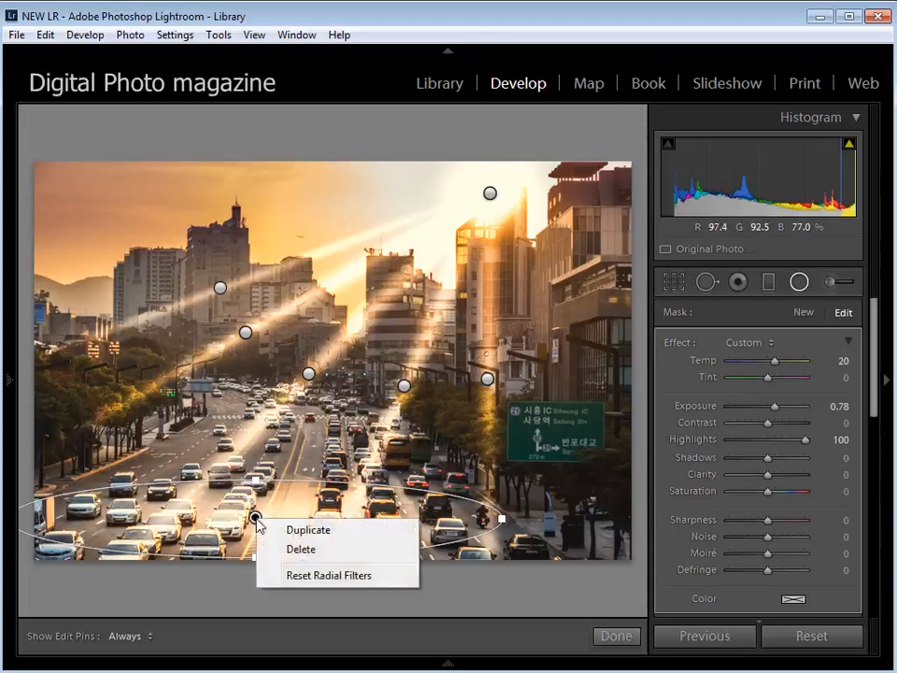
{"action": "left_click", "coordinate": [303, 549]}
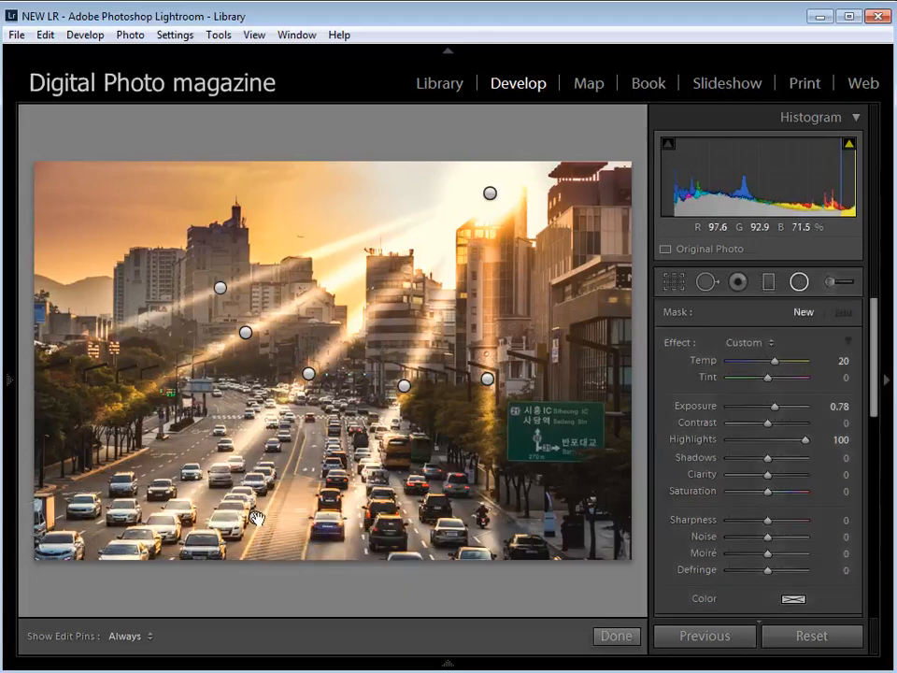
Nudge the wide foreground radial filter slightly to the right over the traffic and finish the radial filter editing
{"action": "mouse_move", "coordinate": [256, 519]}
{"action": "left_mouse_down"}
{"action": "mouse_move", "coordinate": [281, 520]}
{"action": "mouse_move", "coordinate": [270, 520]}
{"action": "left_mouse_up"}
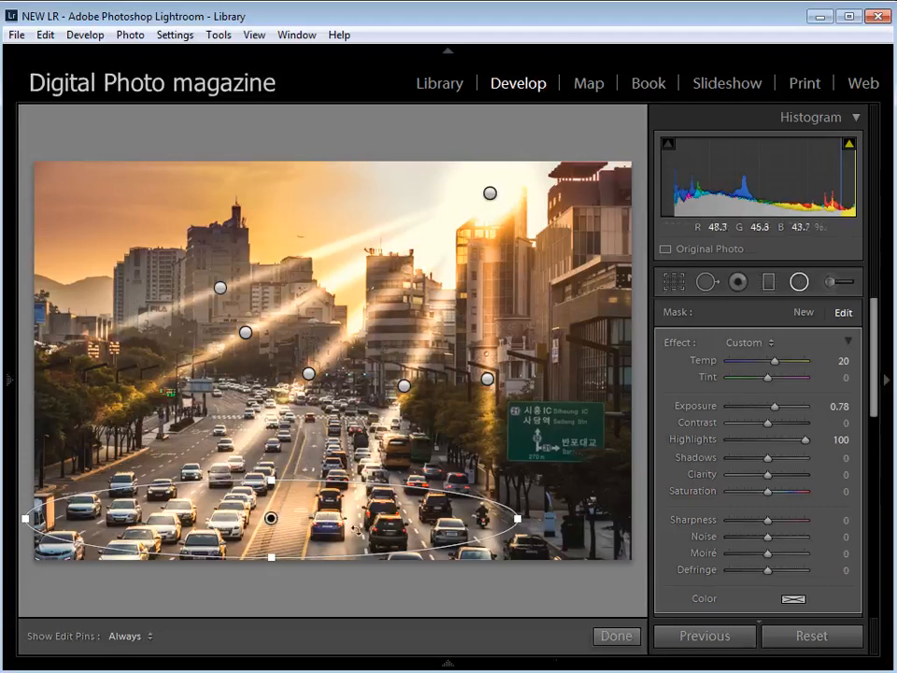
{"action": "left_click", "coordinate": [618, 637]}
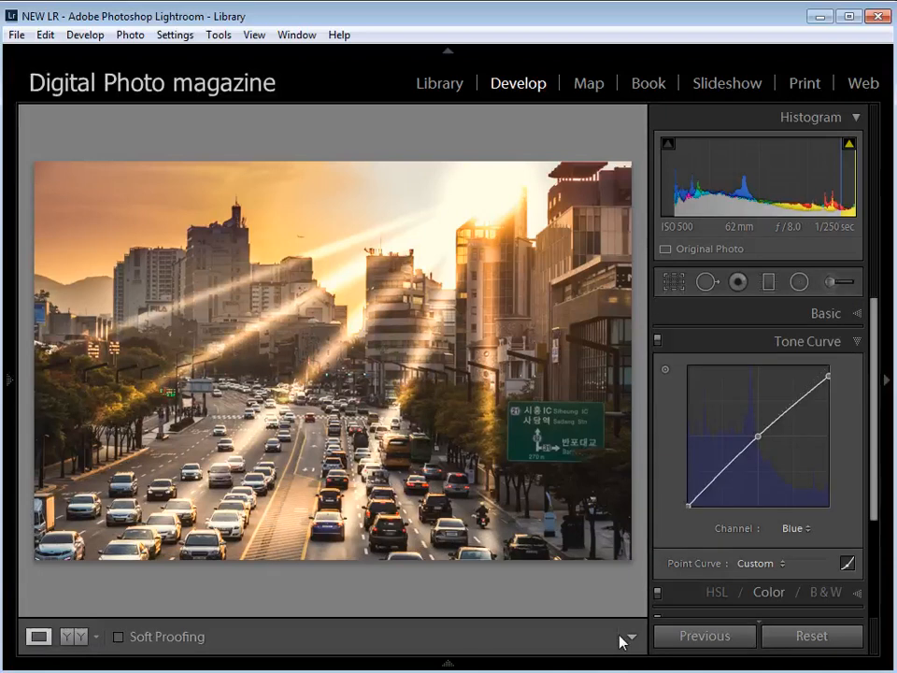
Aim the Detail zoom preview at the "21" badge on the green road sign
{"action": "left_click_drag", "start_coordinate": [875, 387], "coordinate": [872, 476]}
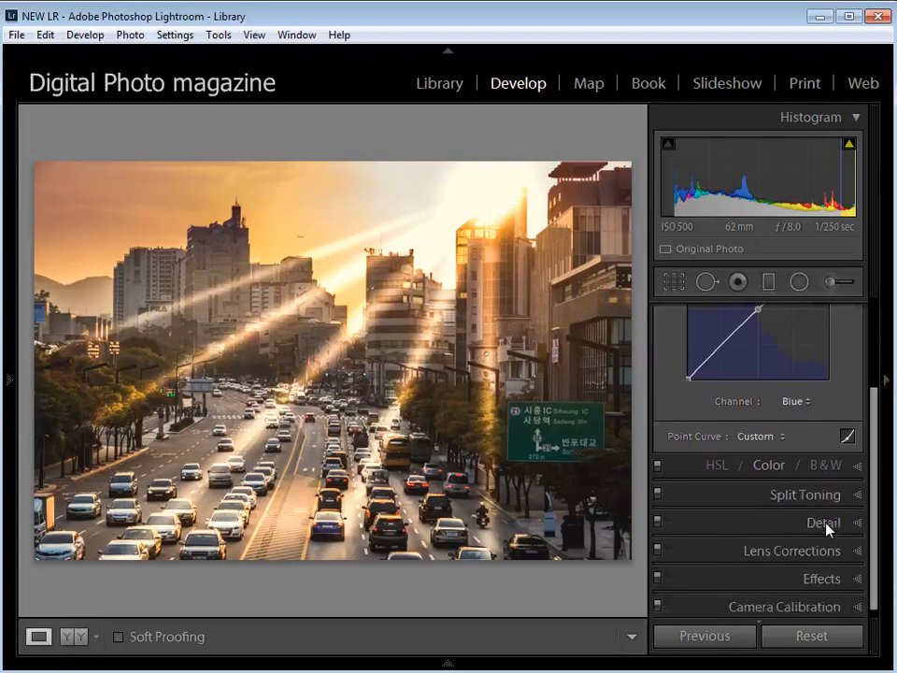
{"action": "left_click", "coordinate": [825, 524]}
{"action": "mouse_move", "coordinate": [745, 433]}
{"action": "left_mouse_down"}
{"action": "mouse_move", "coordinate": [738, 426]}
{"action": "mouse_move", "coordinate": [753, 445]}
{"action": "mouse_move", "coordinate": [760, 424]}
{"action": "mouse_move", "coordinate": [763, 436]}
{"action": "mouse_move", "coordinate": [752, 426]}
{"action": "left_mouse_up"}
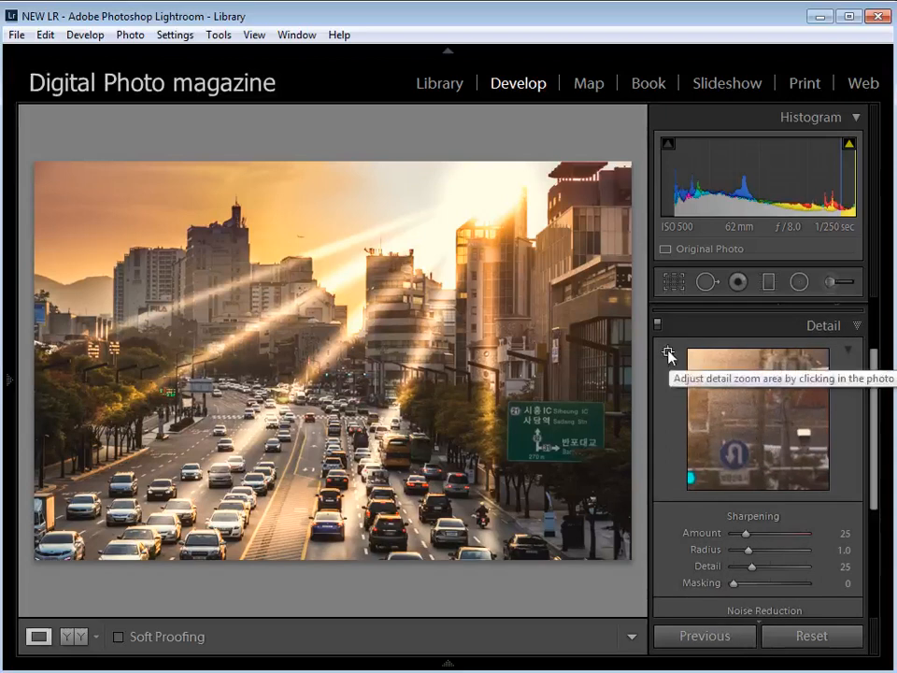
{"action": "left_click", "coordinate": [668, 353]}
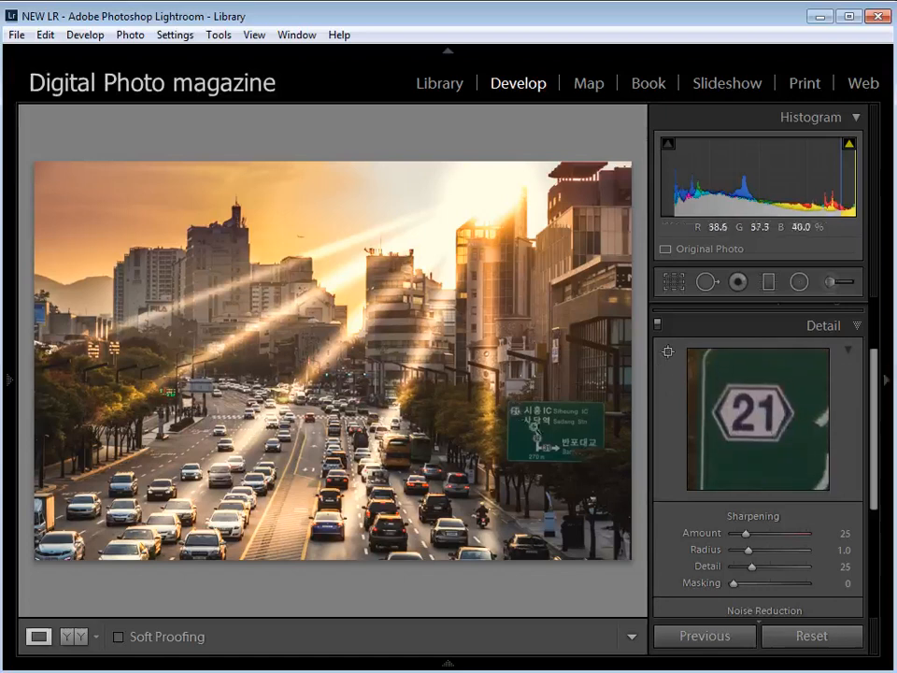
{"action": "mouse_move", "coordinate": [771, 398]}
{"action": "left_mouse_down"}
{"action": "mouse_move", "coordinate": [745, 429]}
{"action": "mouse_move", "coordinate": [745, 408]}
{"action": "mouse_move", "coordinate": [753, 399]}
{"action": "mouse_move", "coordinate": [760, 407]}
{"action": "left_mouse_up"}
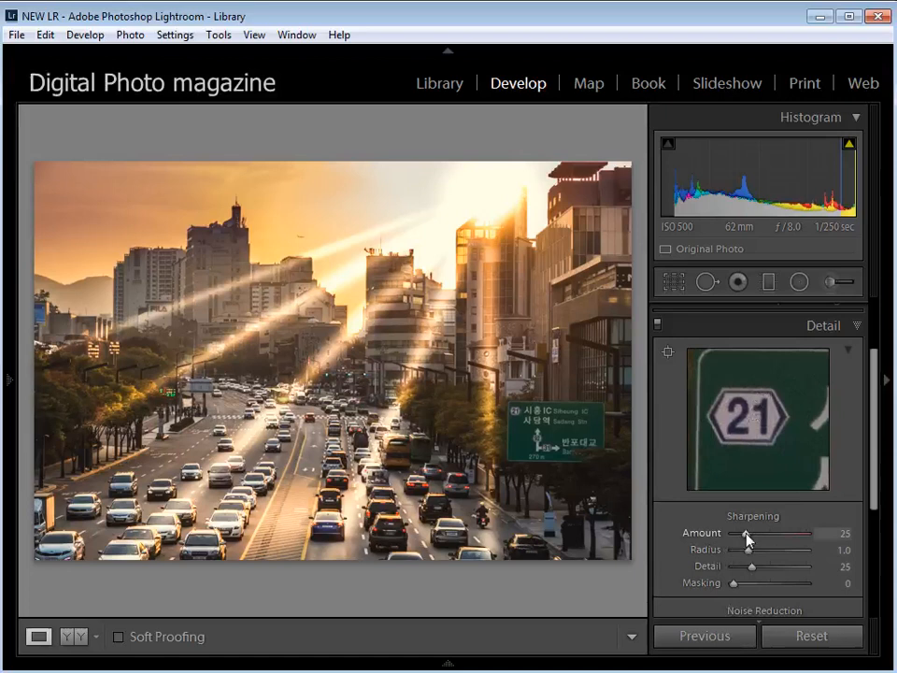
Sharpen the photo with Amount 96, Radius 2.0 and Detail 80
{"action": "left_click_drag", "start_coordinate": [747, 536], "coordinate": [781, 537]}
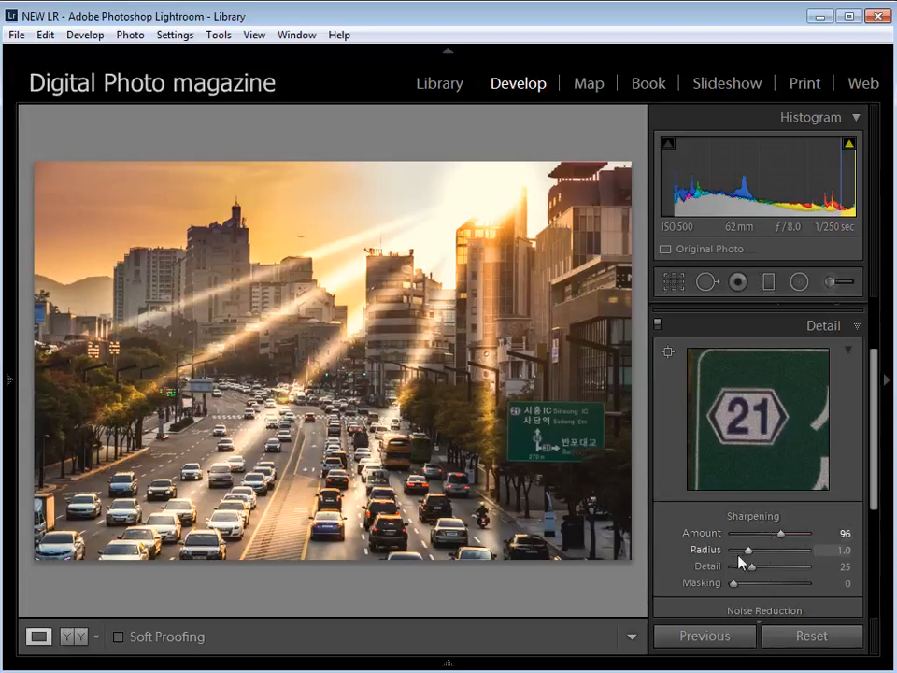
{"action": "left_click_drag", "start_coordinate": [749, 553], "coordinate": [779, 555]}
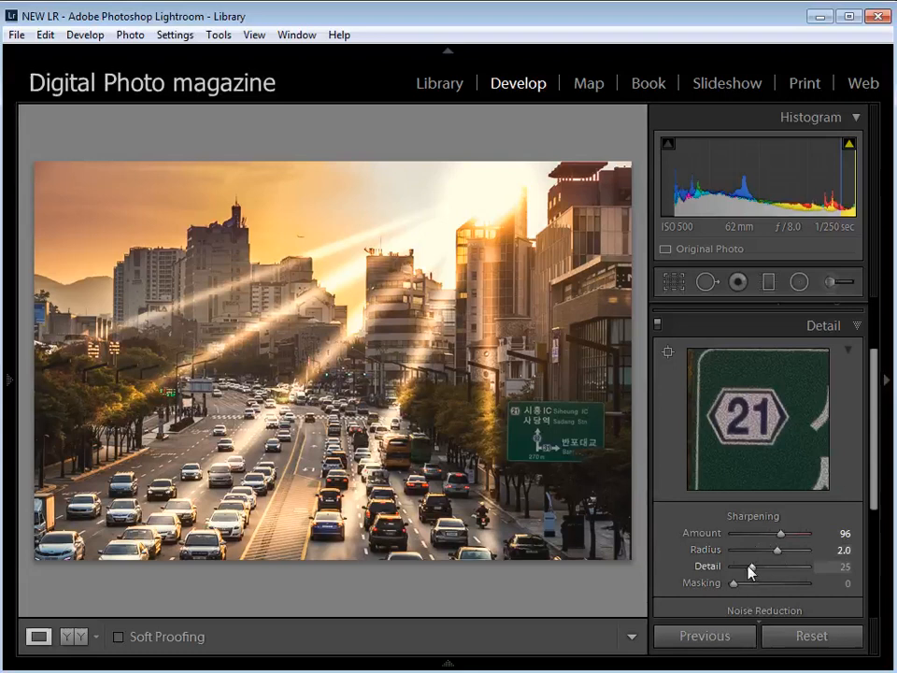
{"action": "left_click_drag", "start_coordinate": [751, 567], "coordinate": [792, 566]}
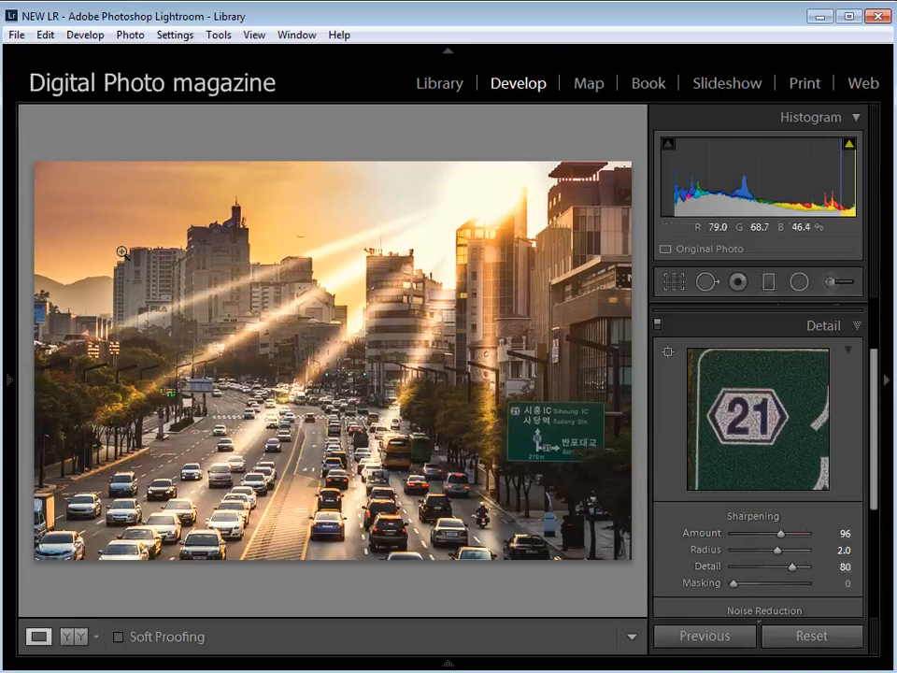
Set the sharpening Masking to 95 while previewing the black-and-white mask, so only the strong edges are sharpened
{"action": "left_click", "coordinate": [737, 589], "text": "alt"}
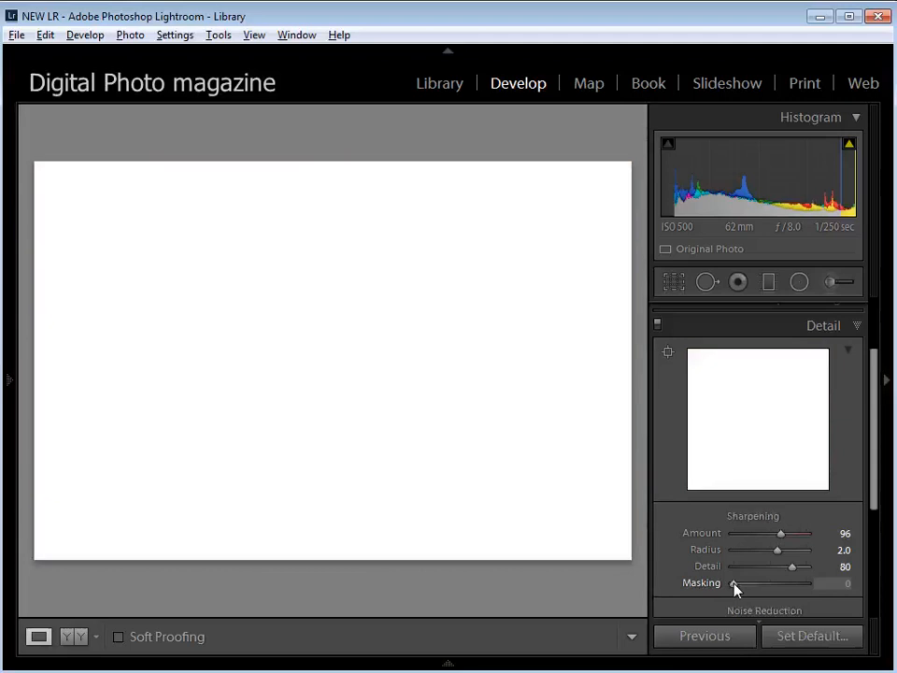
{"action": "left_click_drag", "start_coordinate": [734, 582], "coordinate": [805, 584]}
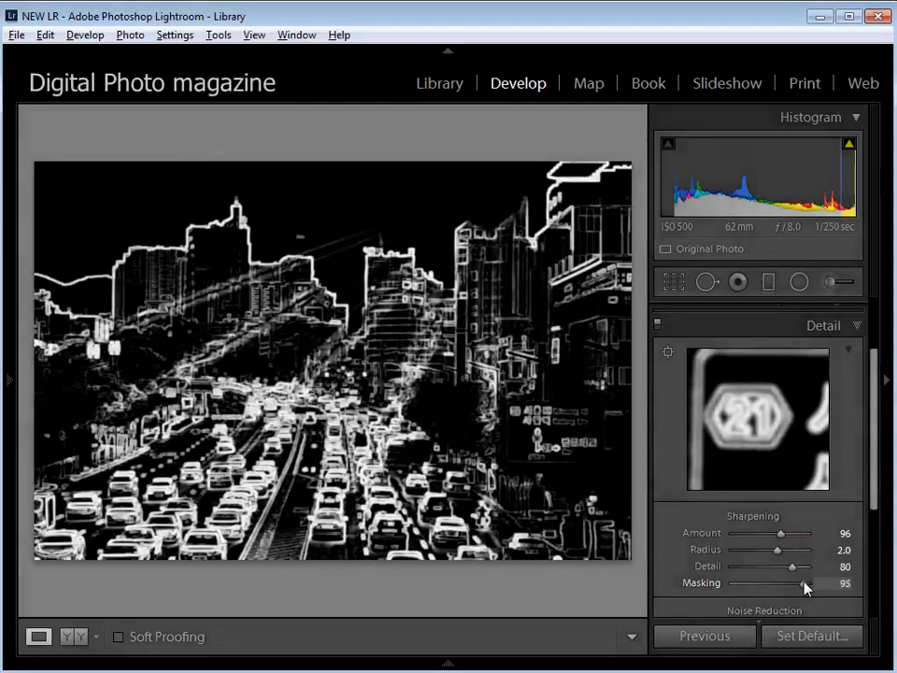
{"action": "left_click_drag", "start_coordinate": [805, 584], "coordinate": [805, 584]}
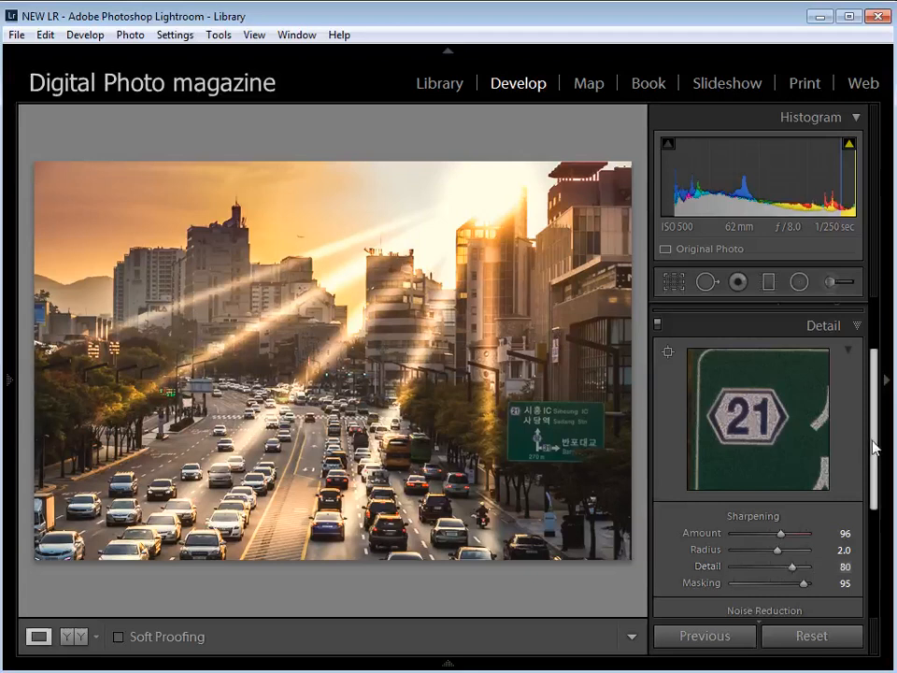
Apply a post-crop vignette with Amount -40, Midpoint 55, Roundness -33, Feather 100 and Highlights 100, and compare it with the unedited photo
{"action": "left_click_drag", "start_coordinate": [874, 447], "coordinate": [875, 580]}
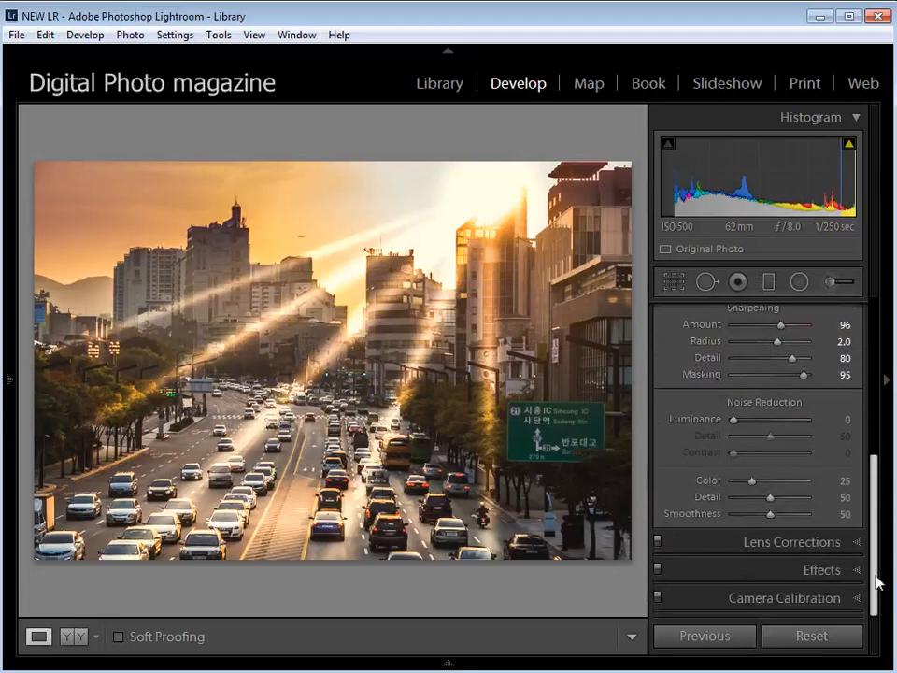
{"action": "left_click", "coordinate": [822, 571]}
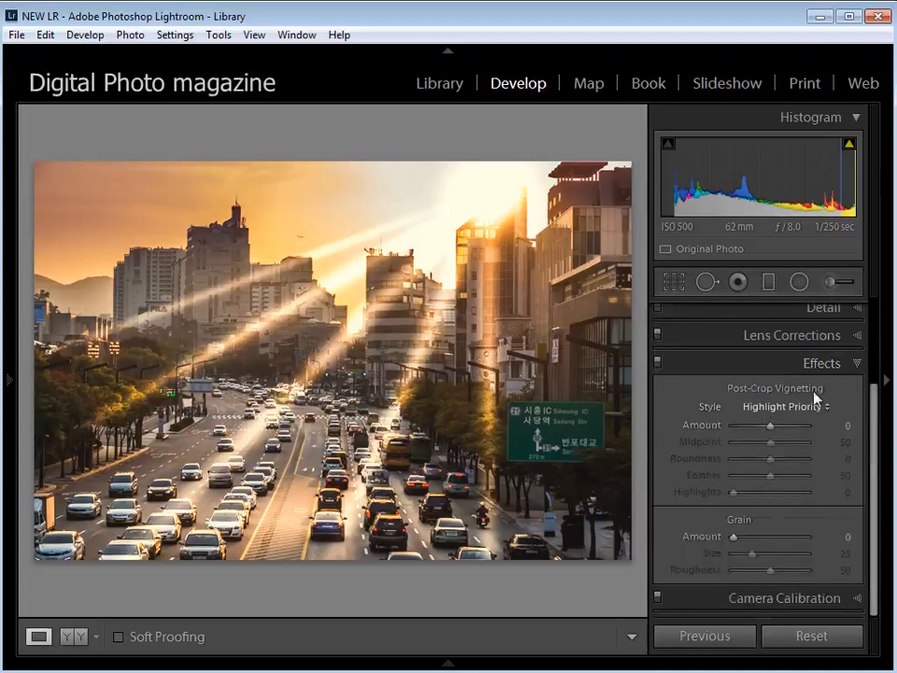
{"action": "mouse_move", "coordinate": [772, 429]}
{"action": "left_mouse_down"}
{"action": "mouse_move", "coordinate": [745, 426]}
{"action": "mouse_move", "coordinate": [787, 431]}
{"action": "mouse_move", "coordinate": [756, 428]}
{"action": "left_mouse_up"}
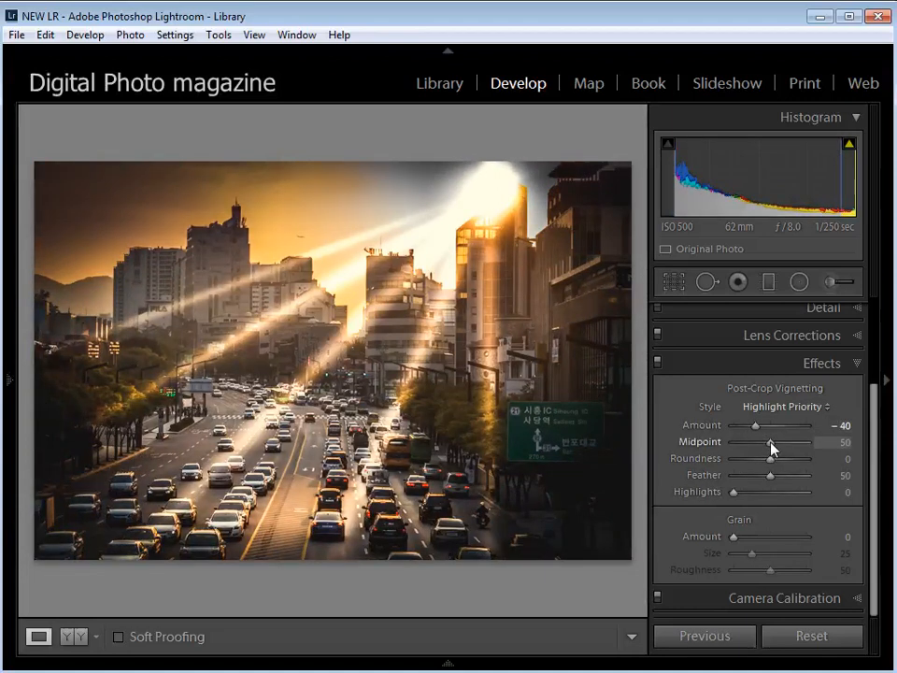
{"action": "left_click_drag", "start_coordinate": [772, 445], "coordinate": [776, 445]}
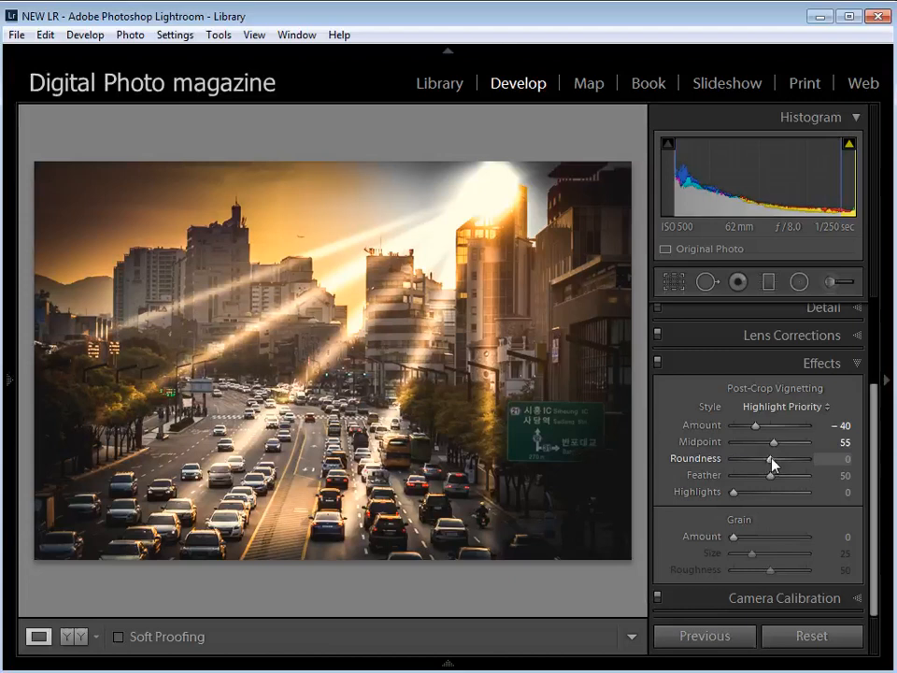
{"action": "left_click_drag", "start_coordinate": [772, 463], "coordinate": [760, 464]}
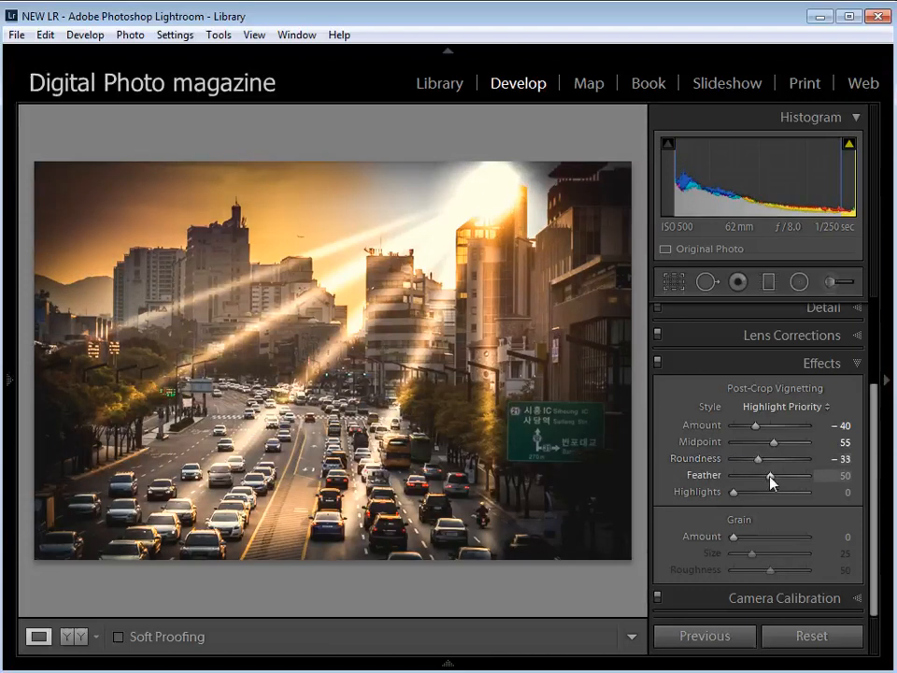
{"action": "left_click_drag", "start_coordinate": [770, 475], "coordinate": [853, 482]}
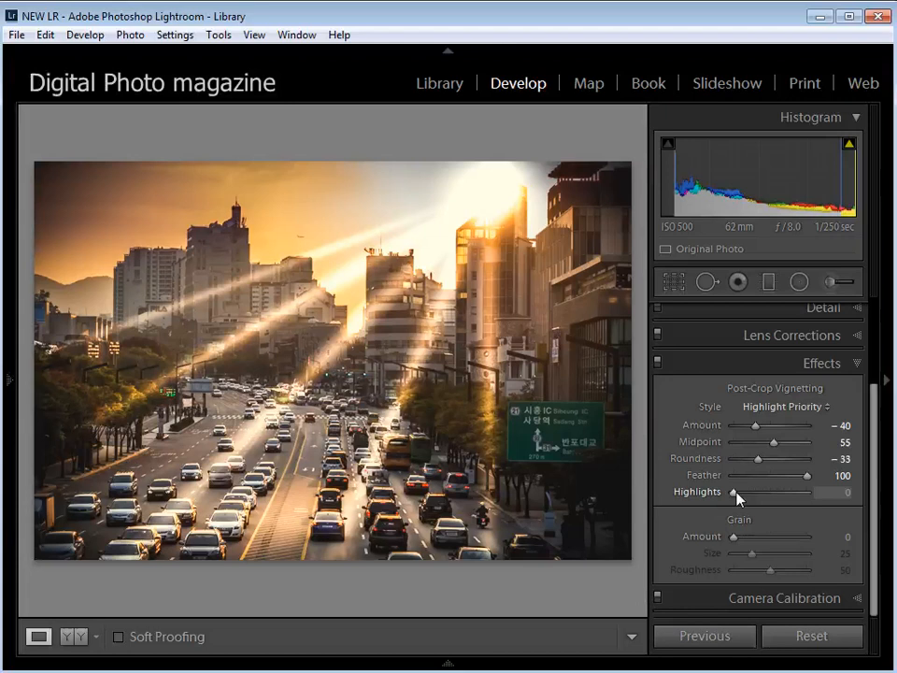
{"action": "left_click_drag", "start_coordinate": [734, 493], "coordinate": [835, 496]}
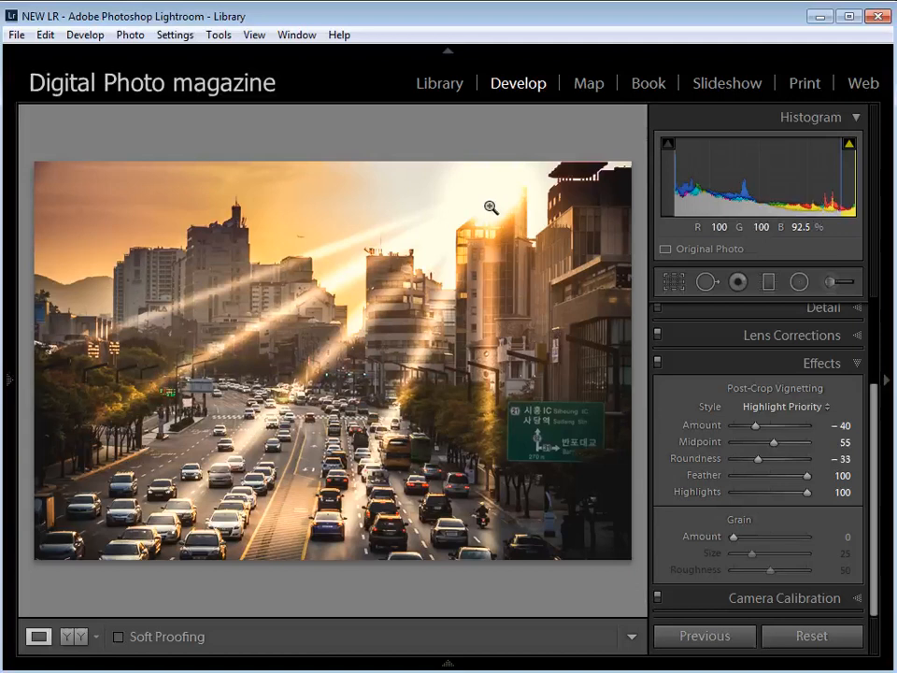
{"action": "key", "text": "backslash"}
Set up an export of the photo to the Desktop folder with the custom file name "seoul sunrays"
{"action": "left_click", "coordinate": [15, 34]}
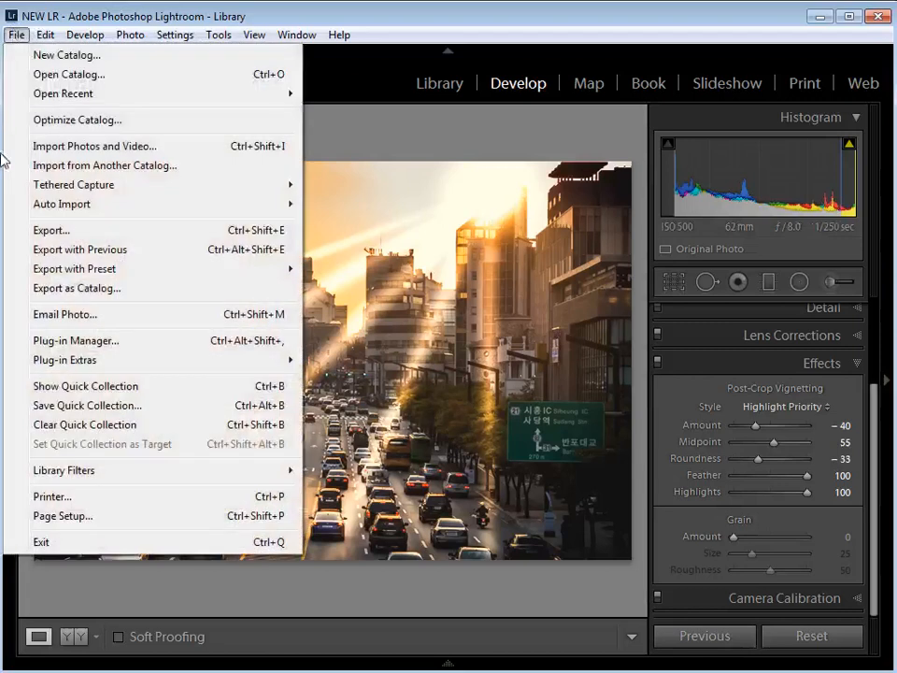
{"action": "left_click", "coordinate": [65, 232]}
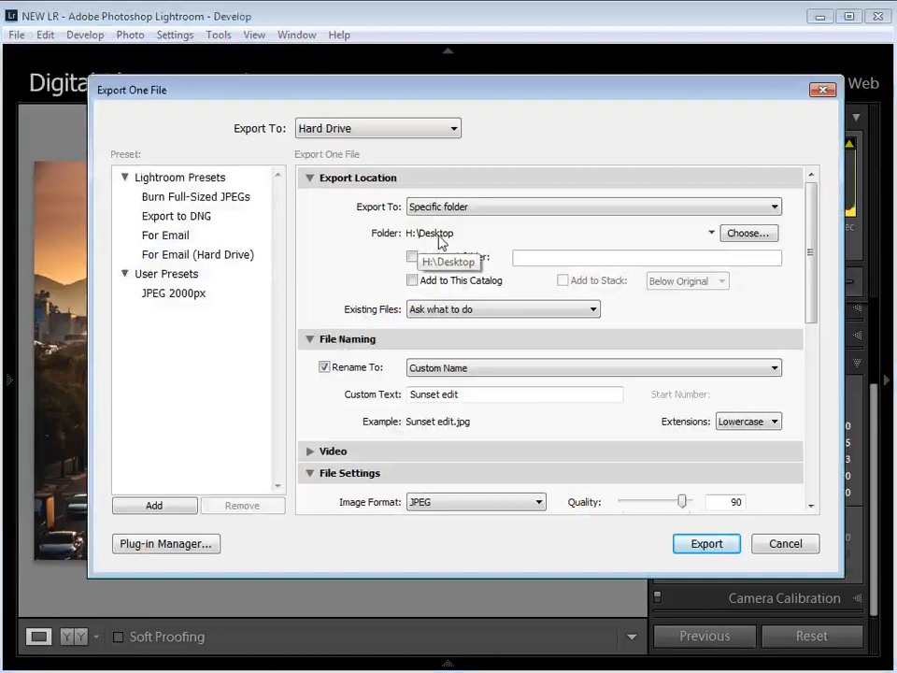
{"action": "left_click", "coordinate": [747, 240]}
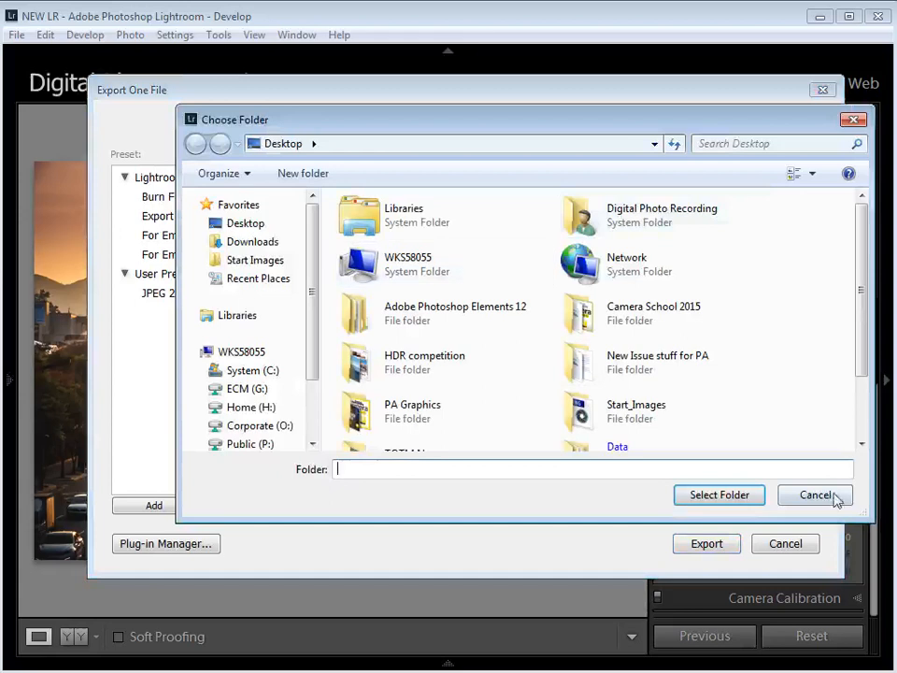
{"action": "left_click", "coordinate": [828, 493]}
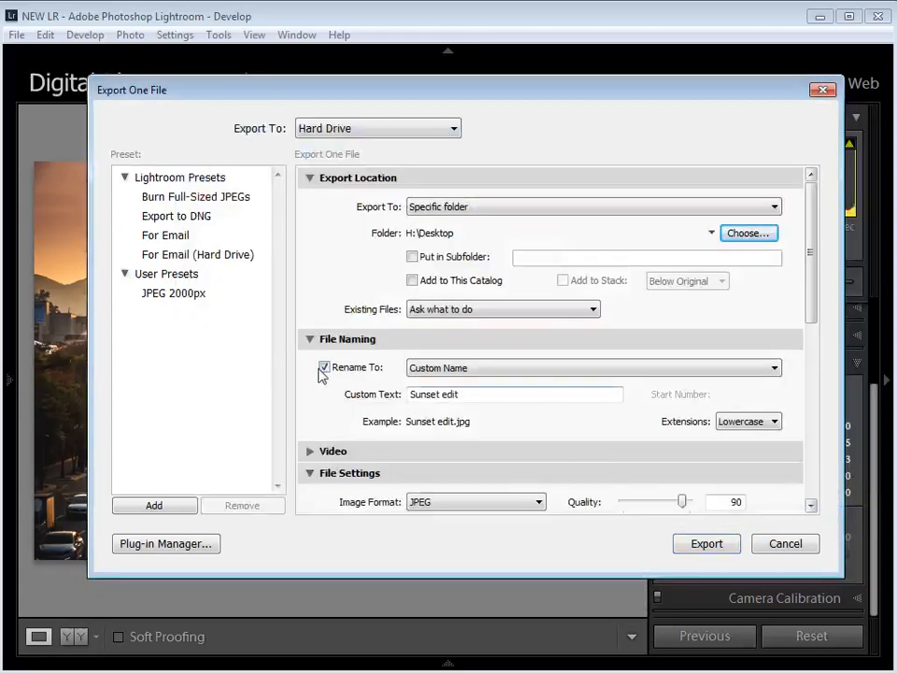
{"action": "left_click", "coordinate": [474, 394]}
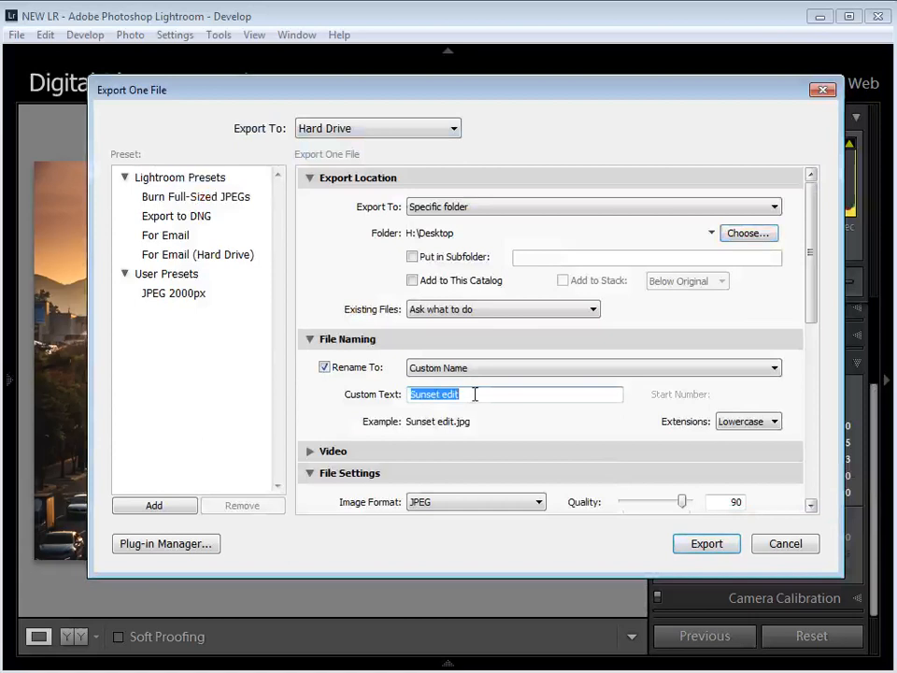
{"action": "type", "text": "seoul "}
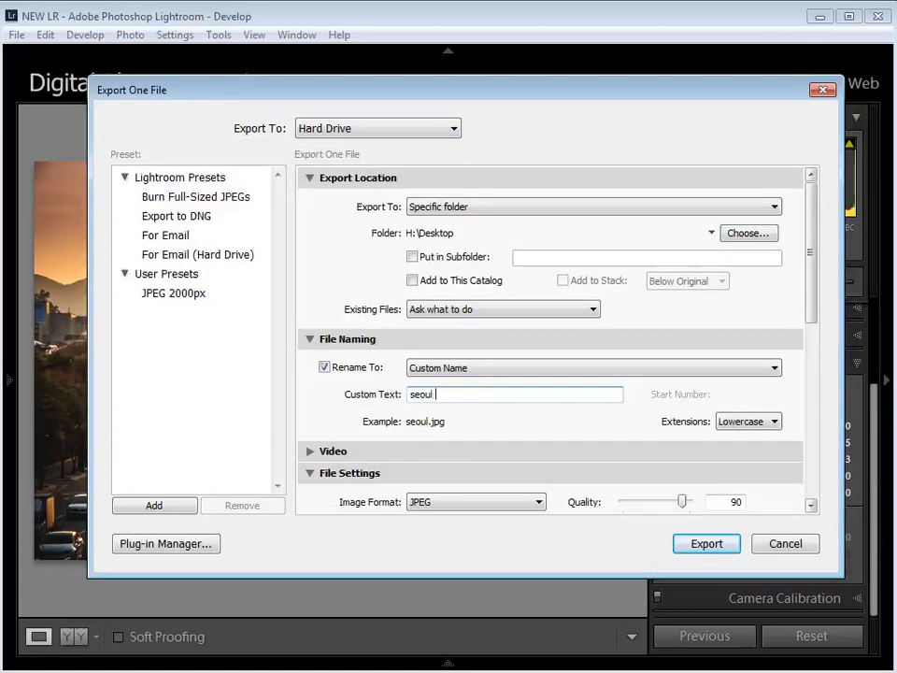
{"action": "type", "text": "sunrays"}
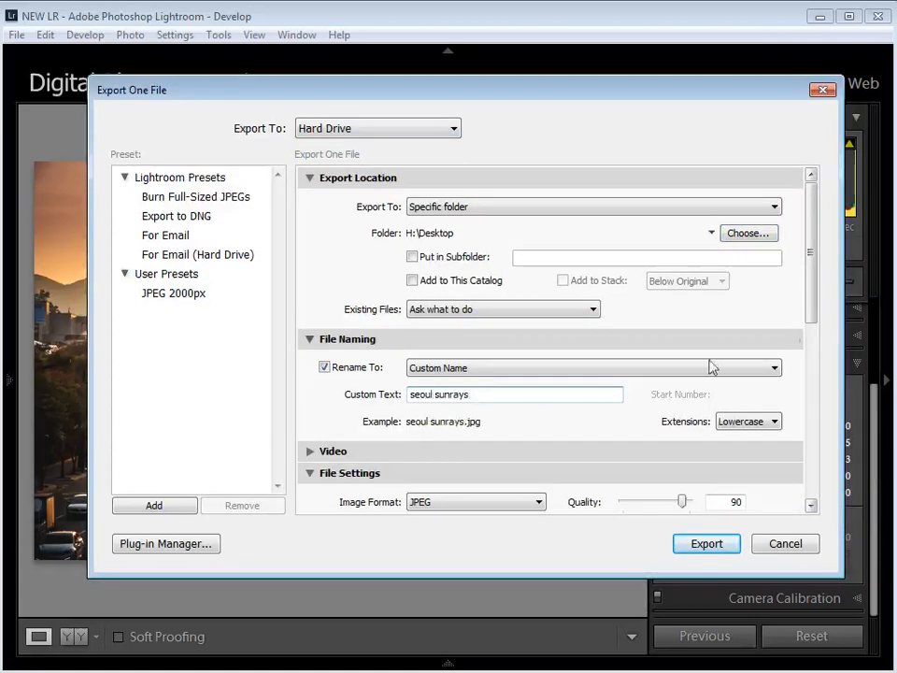
Choose JPEG as the image format and export the photo without resizing it
{"action": "left_click_drag", "start_coordinate": [813, 266], "coordinate": [813, 307]}
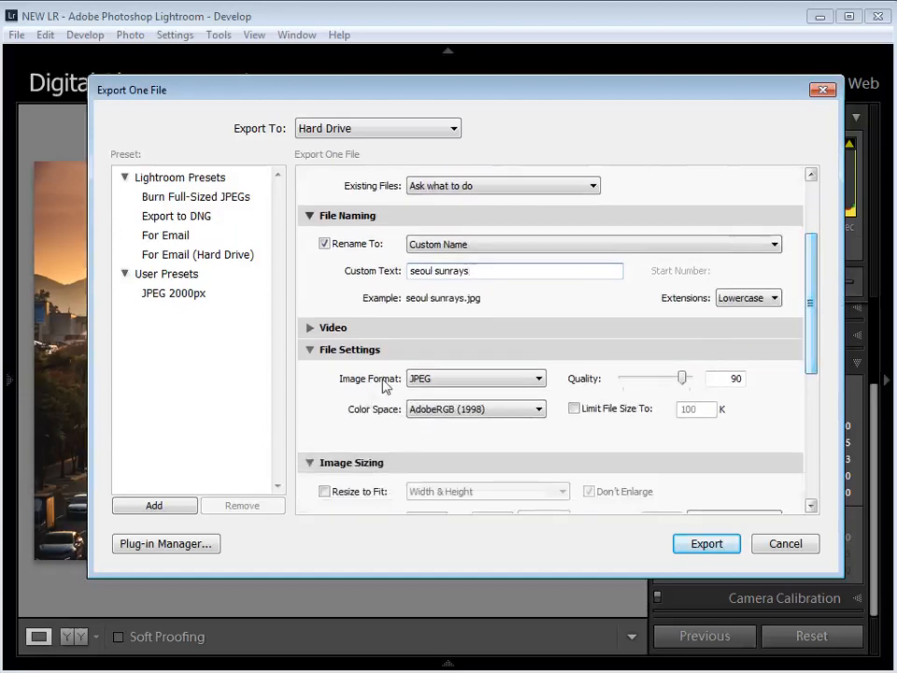
{"action": "left_click", "coordinate": [538, 379]}
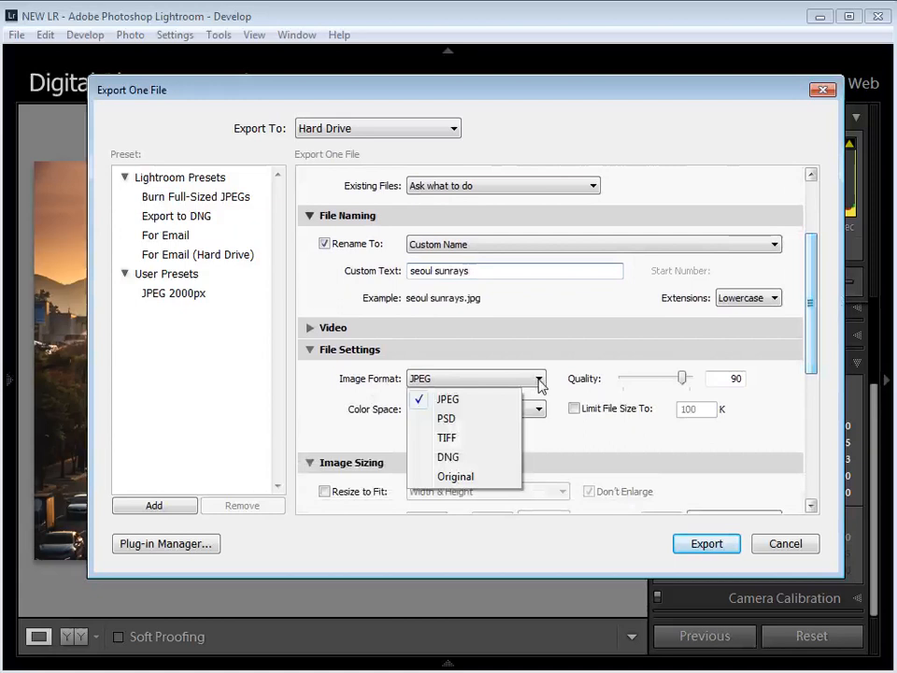
{"action": "left_click", "coordinate": [479, 402]}
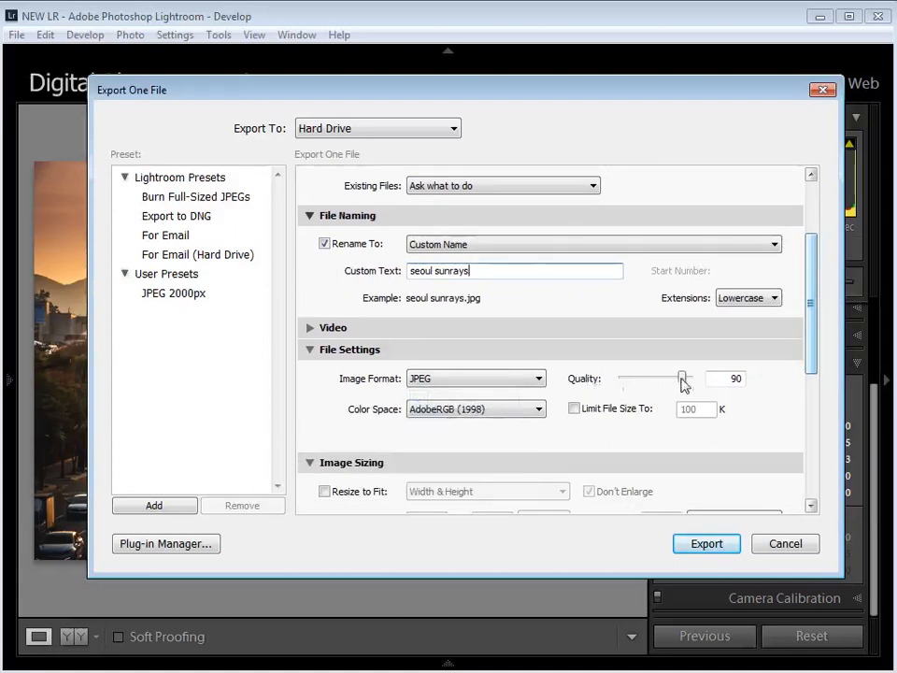
{"action": "left_click_drag", "start_coordinate": [813, 306], "coordinate": [812, 347]}
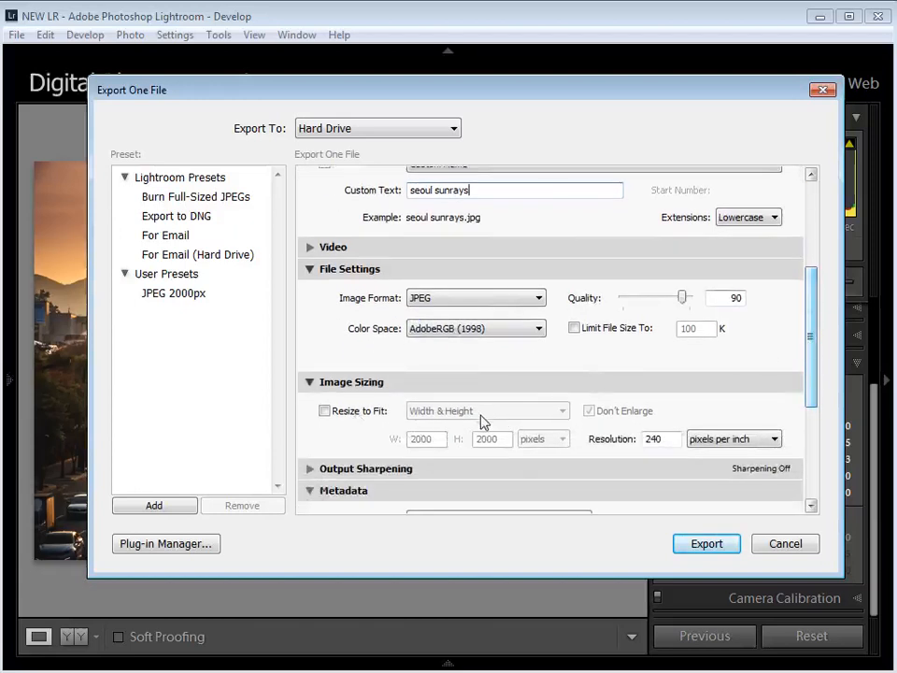
{"action": "left_click", "coordinate": [706, 543]}
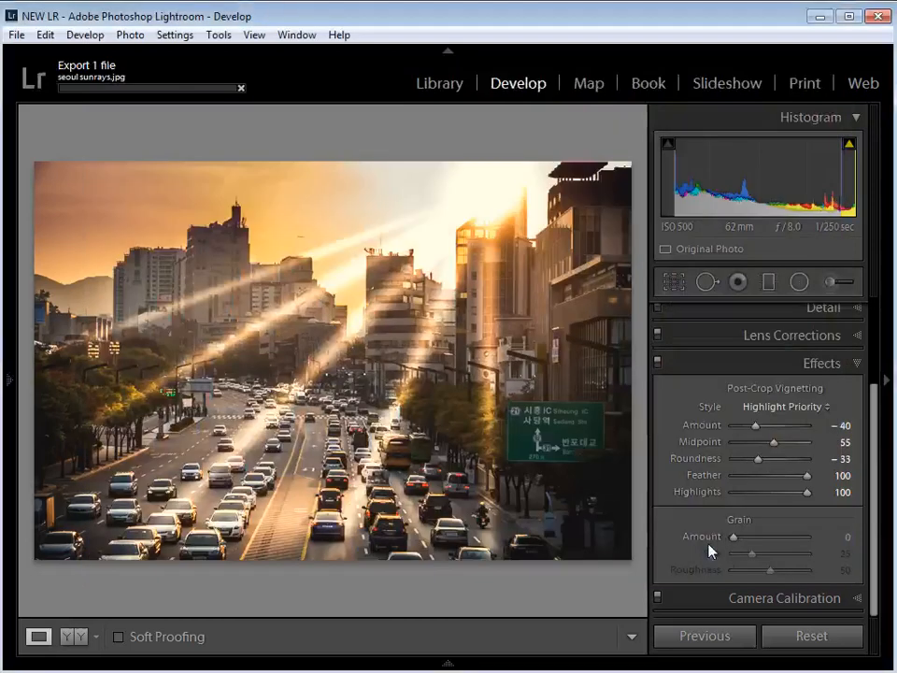